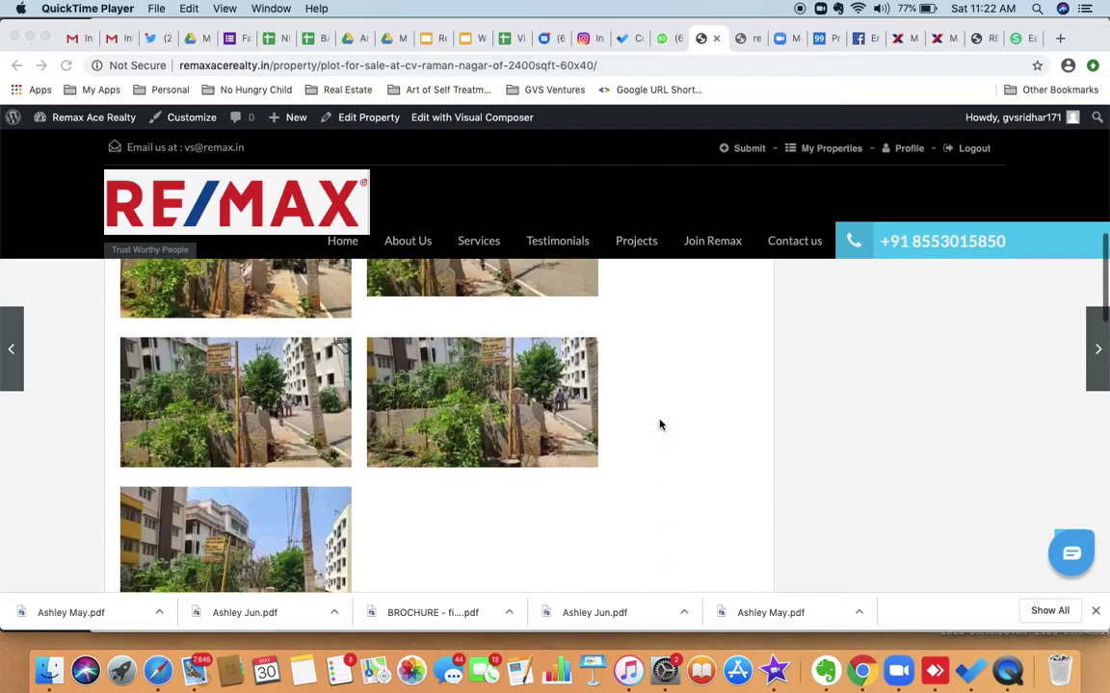
Step: Open the CV Raman Nagar plot listing for editing and take over the locked content
scroll(660, 425, up, 3)
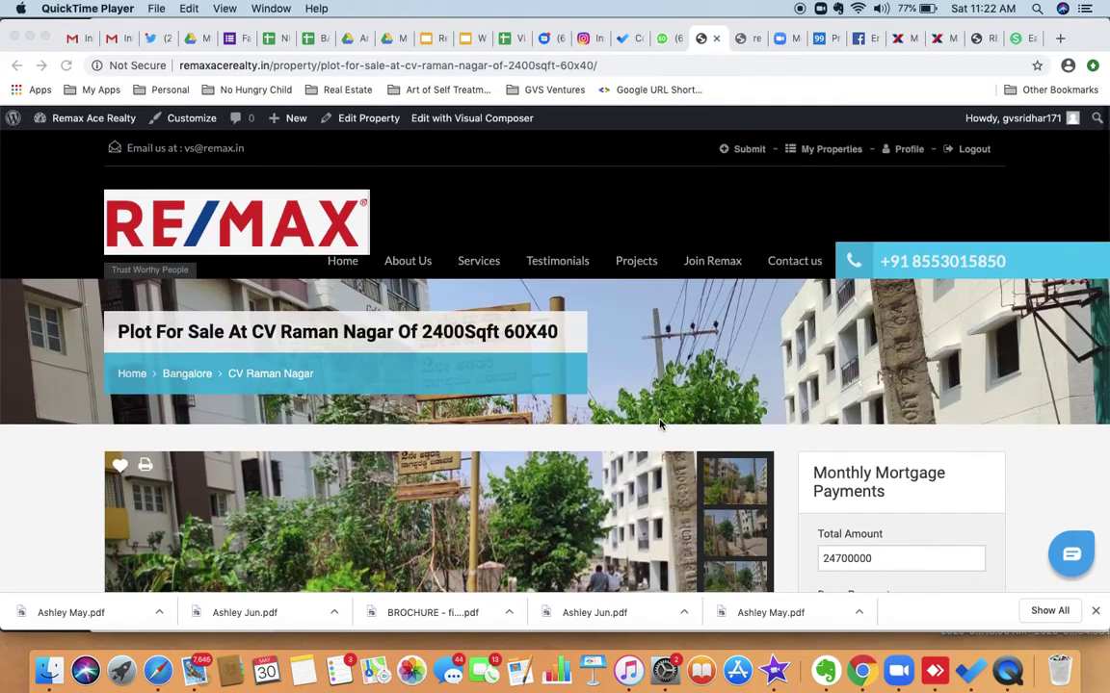
scroll(660, 425, down, 8)
scroll(593, 378, up, 8)
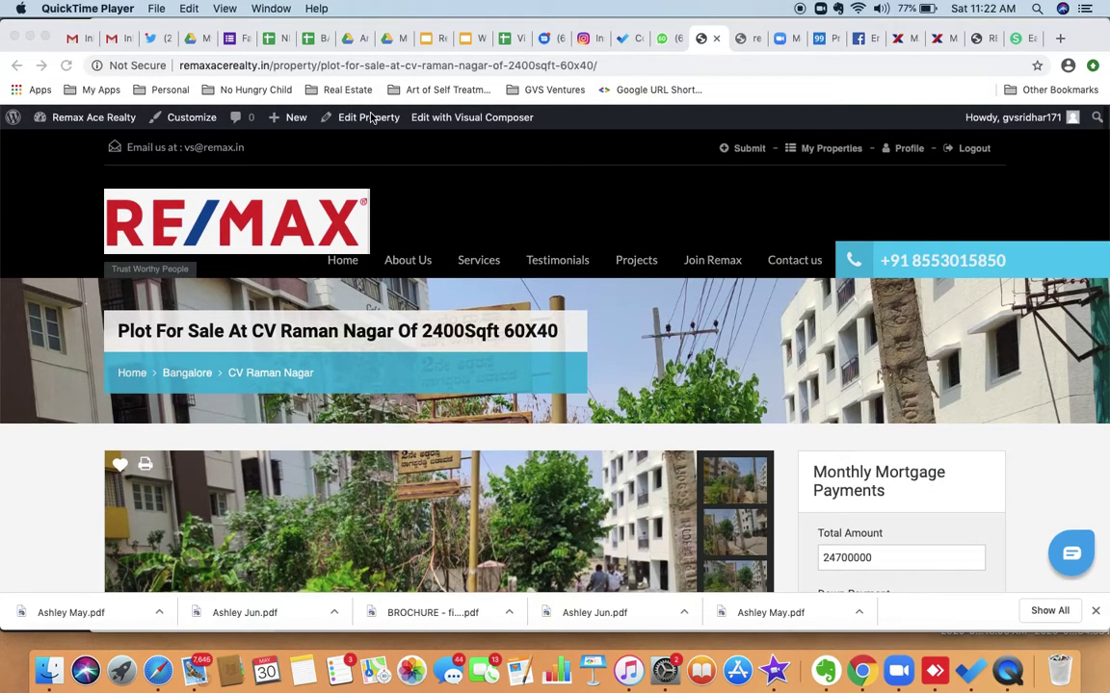
click(369, 122)
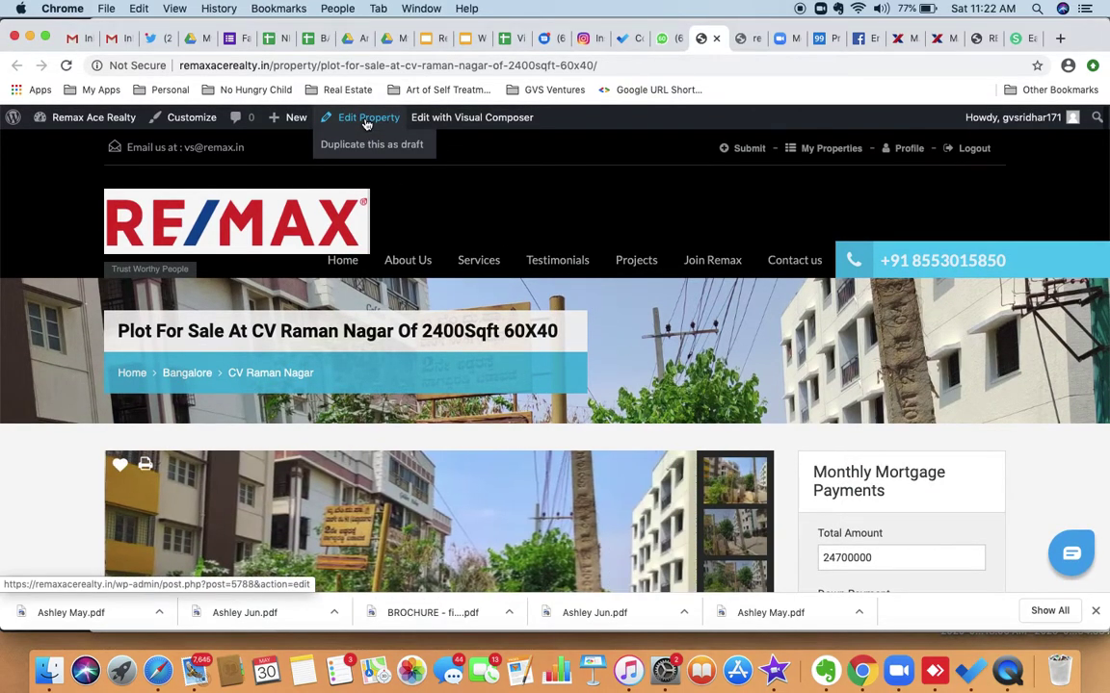
click(367, 123)
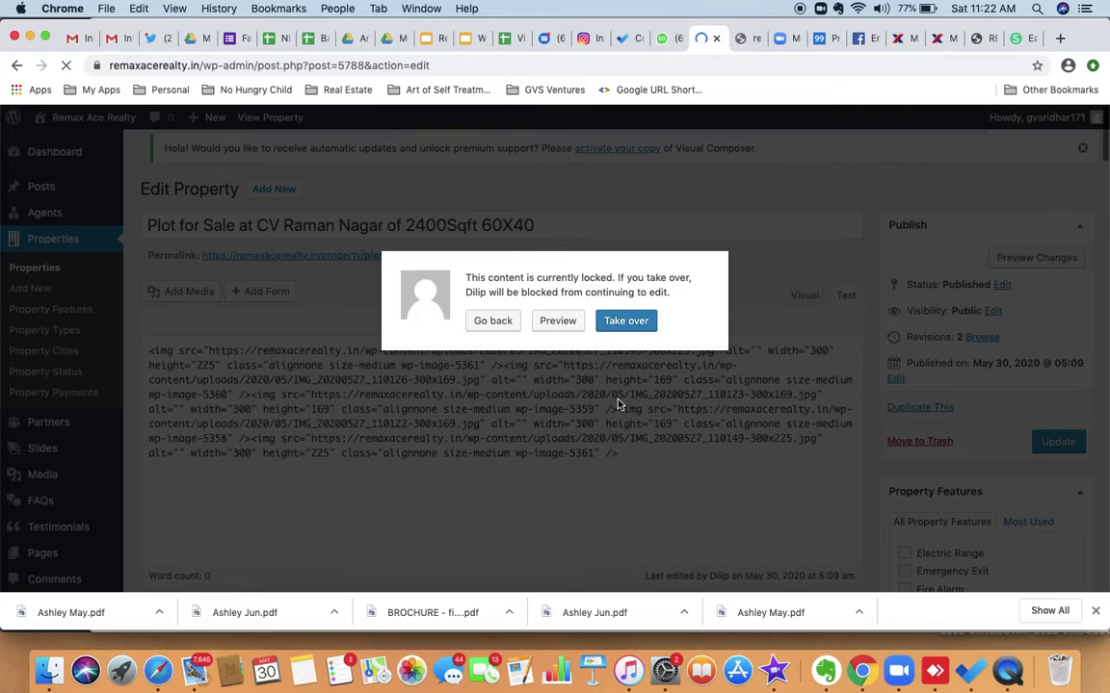
click(626, 324)
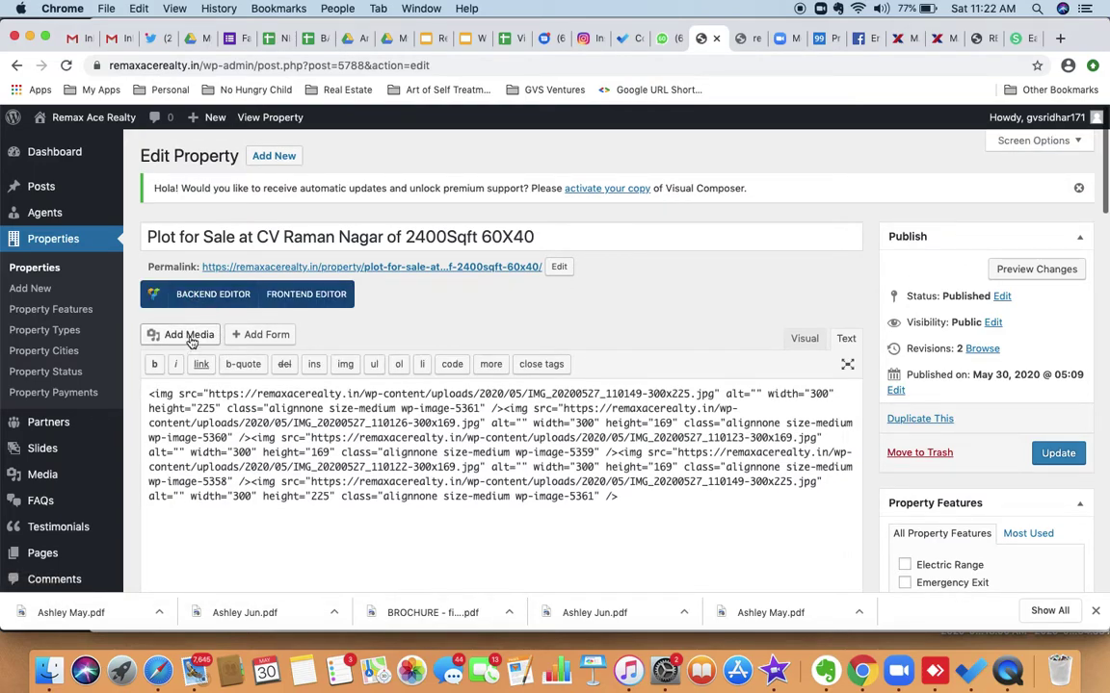
Step: Delete all the image code from the property's description
click(190, 337)
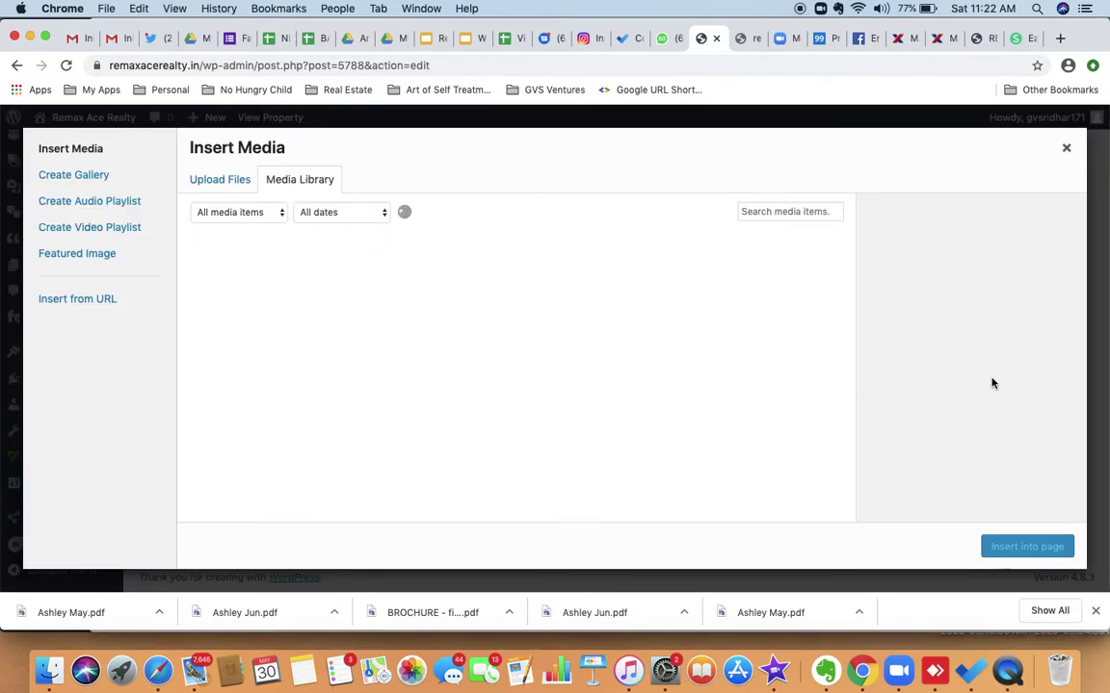
click(1067, 150)
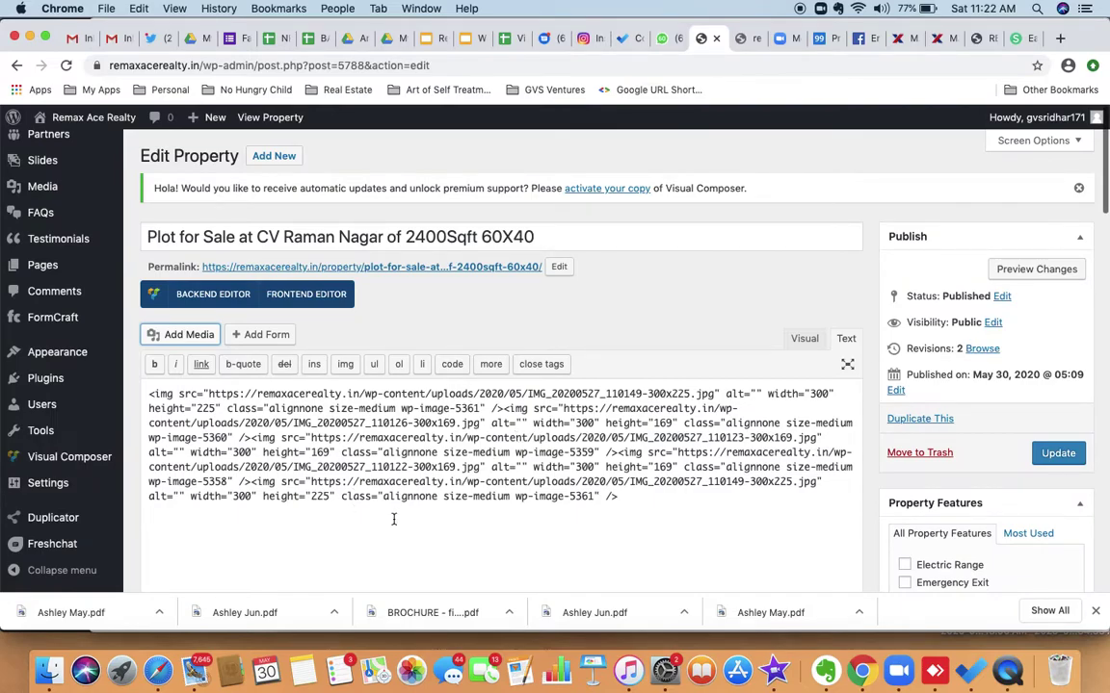
click(649, 495)
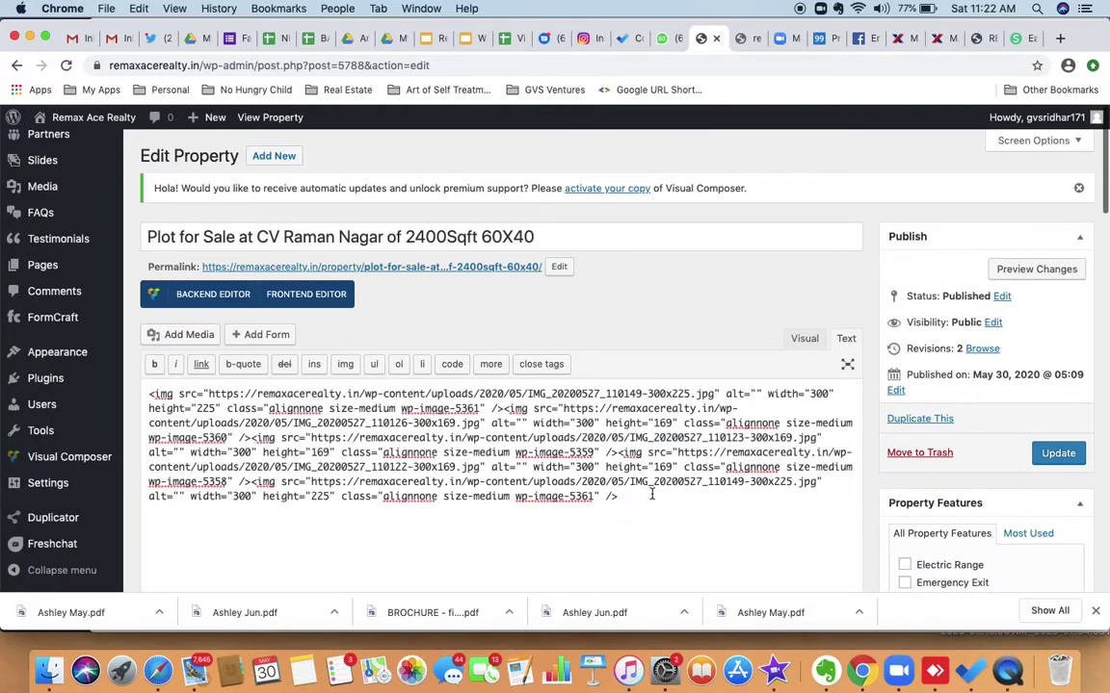
key(super+a)
key(BackSpace)
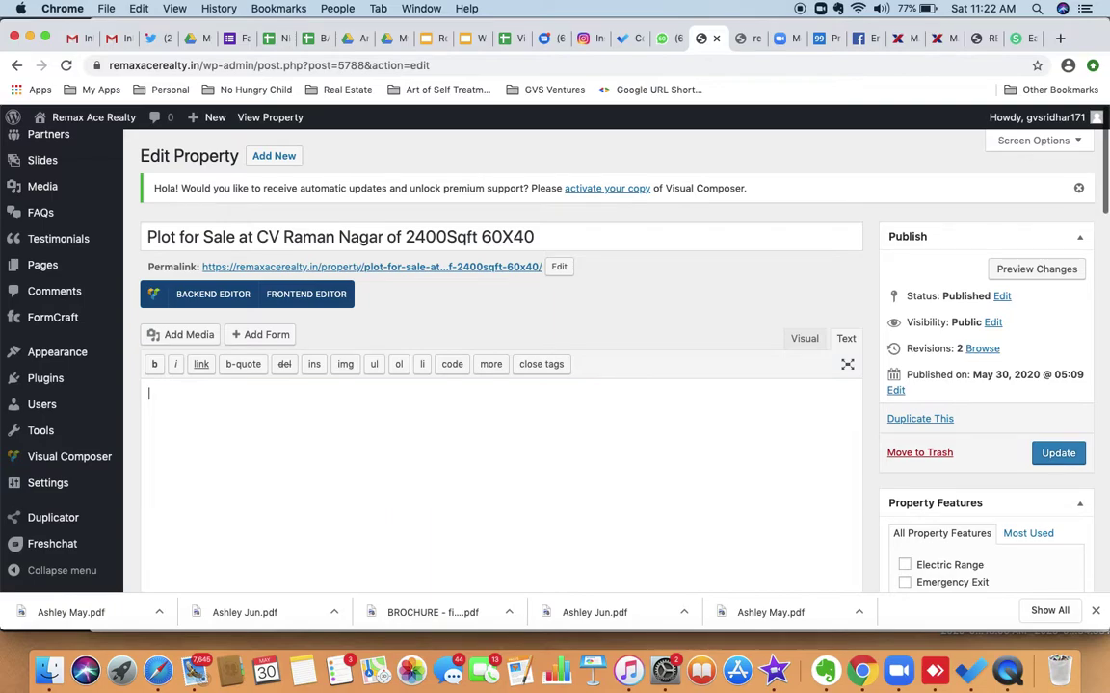
Step: Clear the Bedrooms and Bathrooms values in the property's basic information
scroll(495, 516, down, 5)
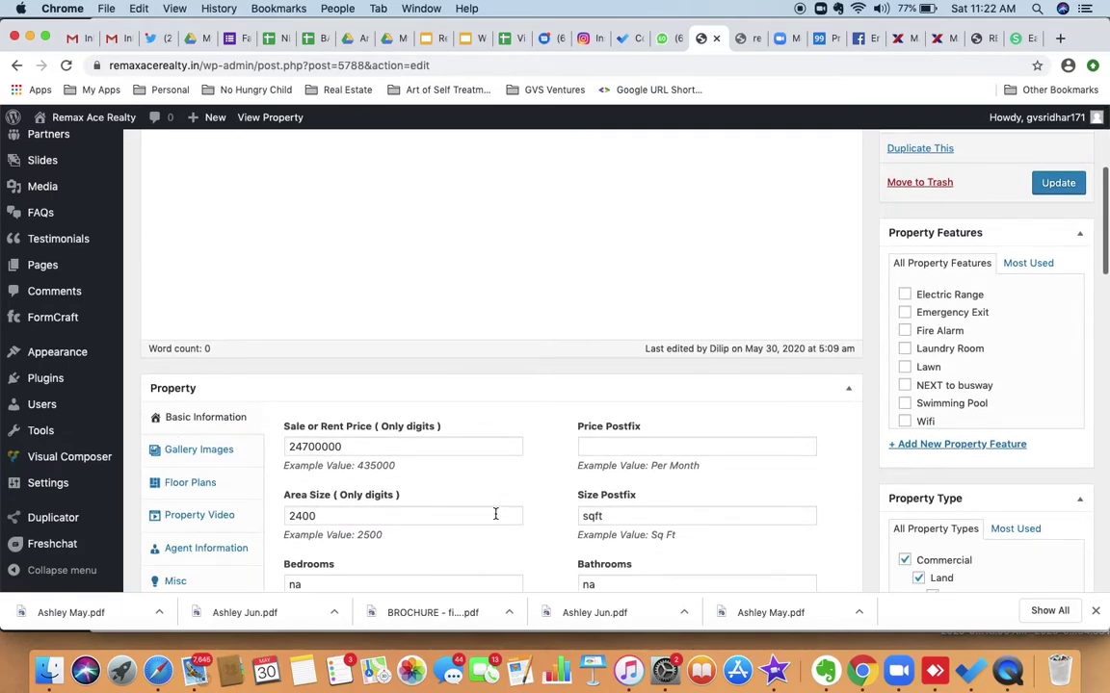
scroll(612, 334, down, 4)
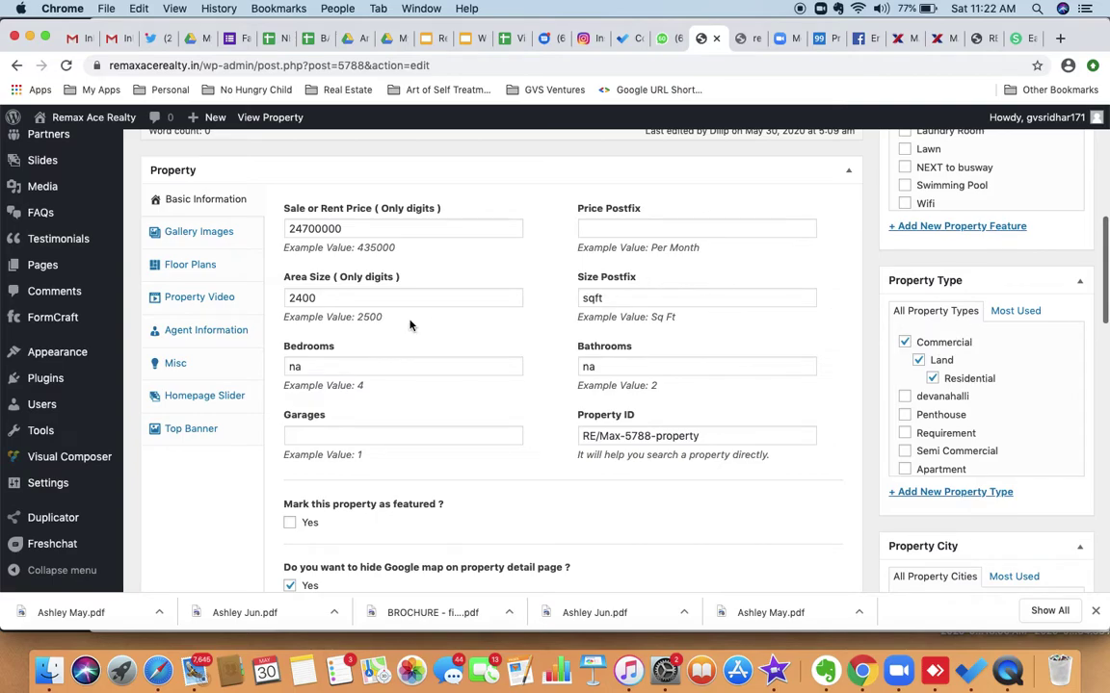
click(327, 368)
key(BackSpace)
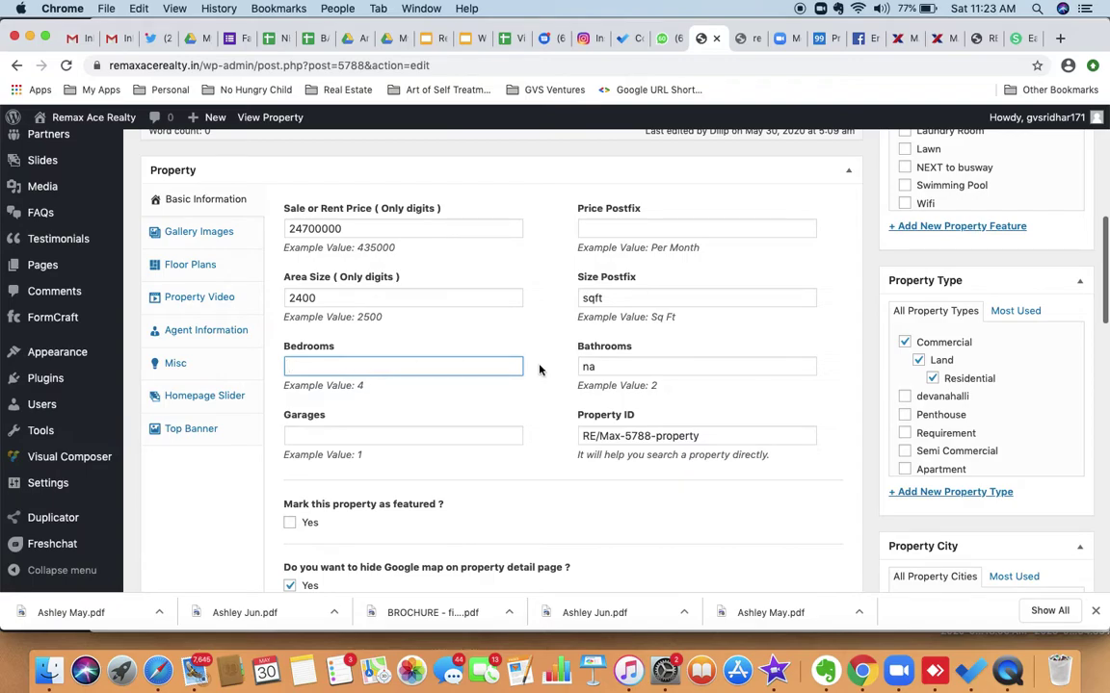
click(603, 367)
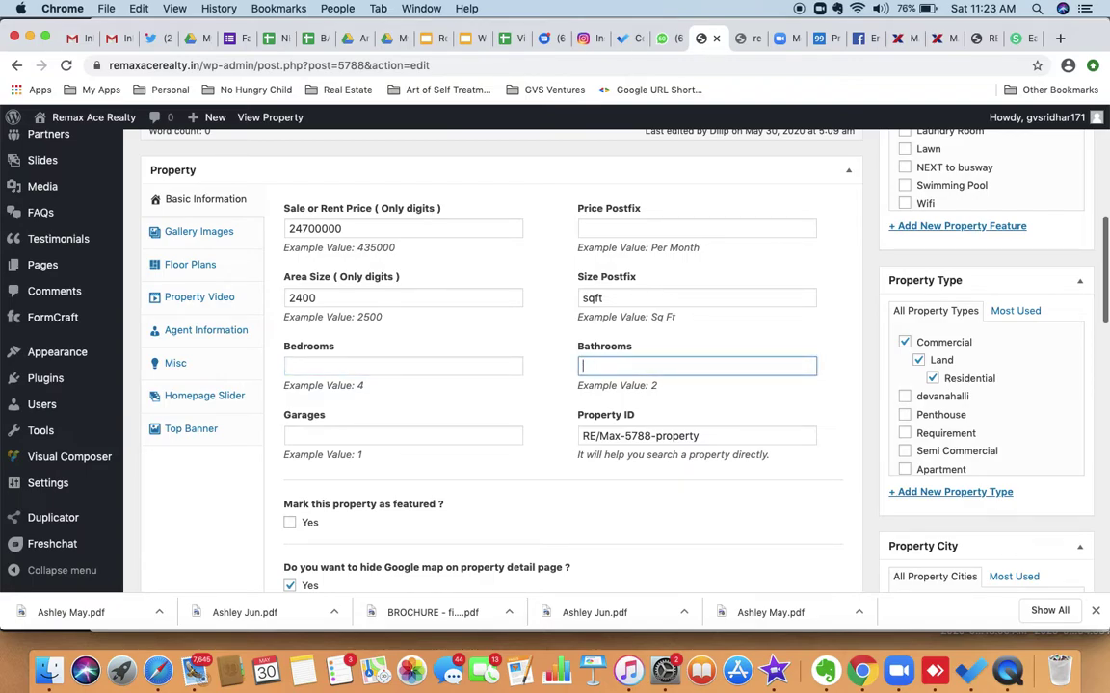
click(521, 335)
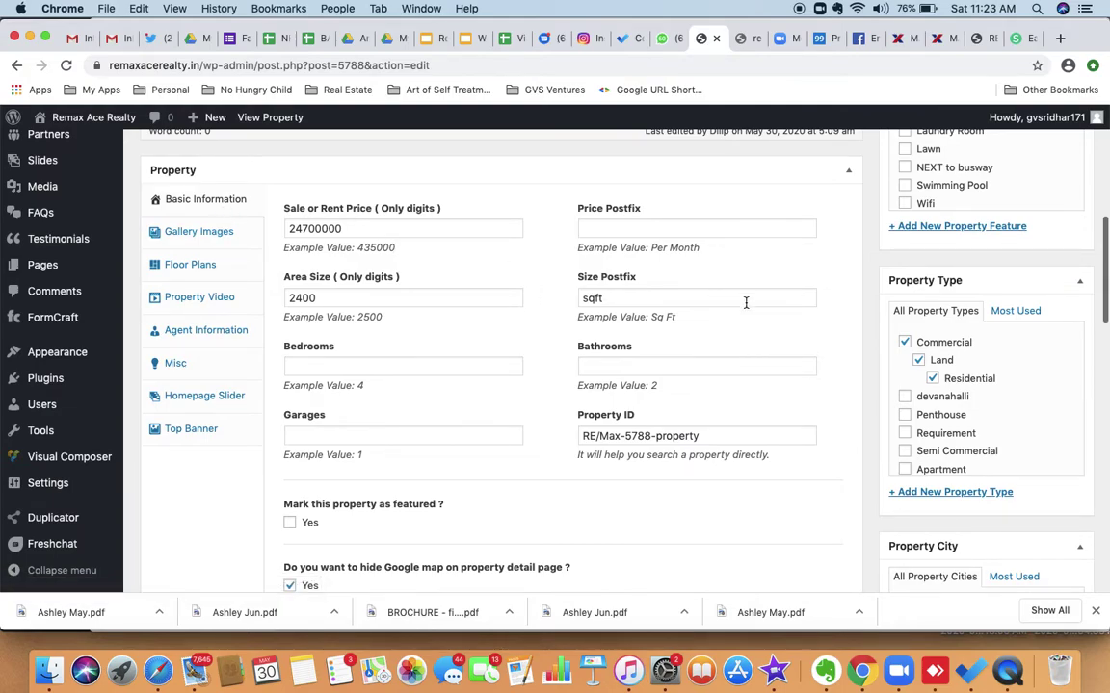
Step: Clear the size postfix and set the area size to 2400 Sft
scroll(699, 227, up, 1)
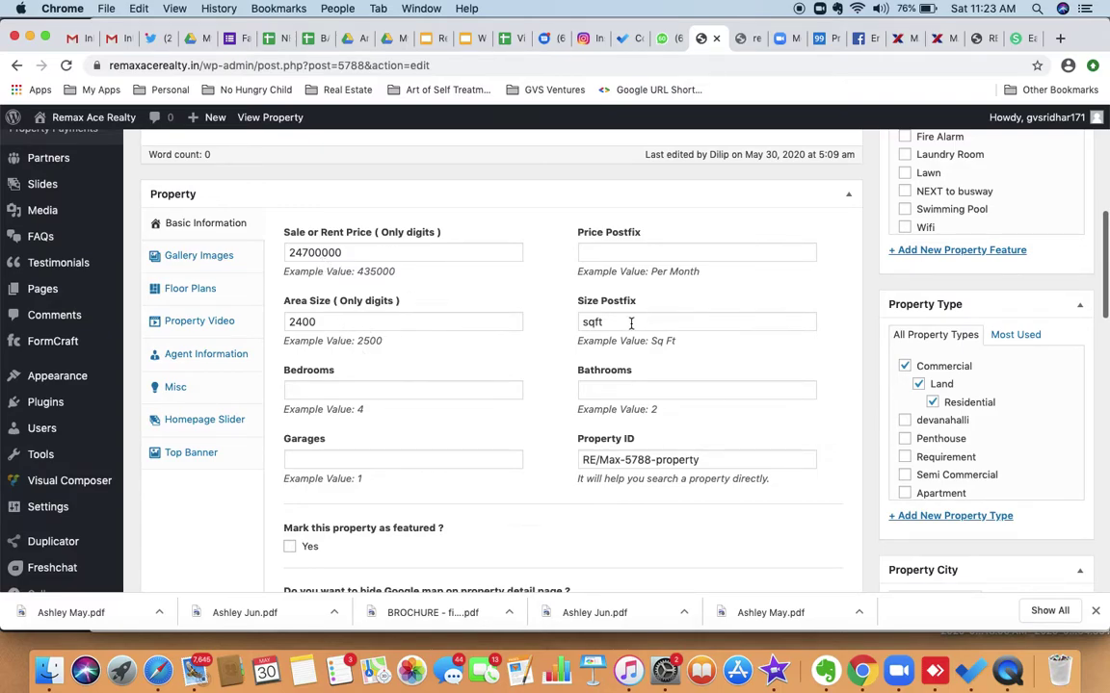
drag(619, 320, 569, 324)
key(BackSpace)
click(419, 322)
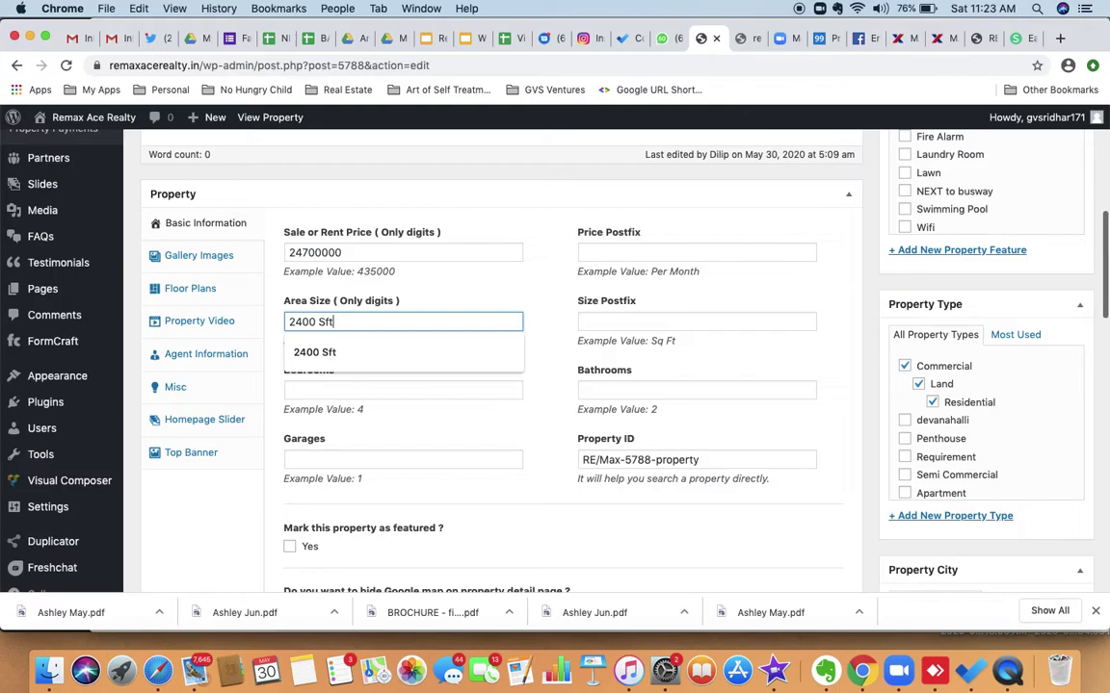
click(551, 374)
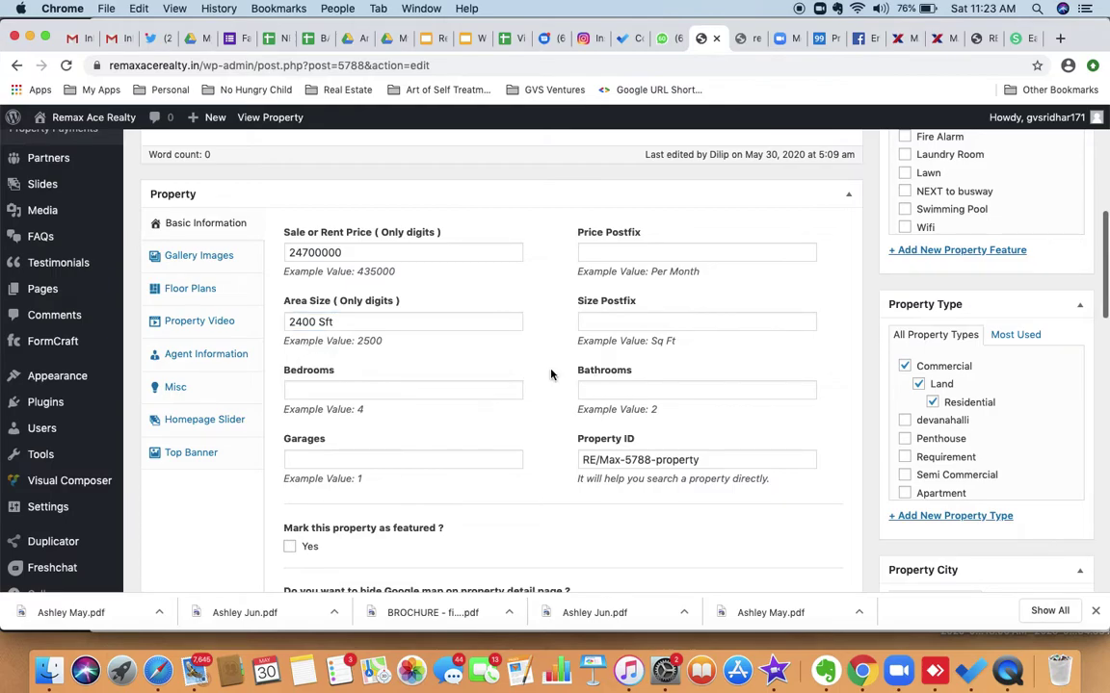
Step: Deselect the Residential and Land property types for the listing
scroll(538, 491, down, 4)
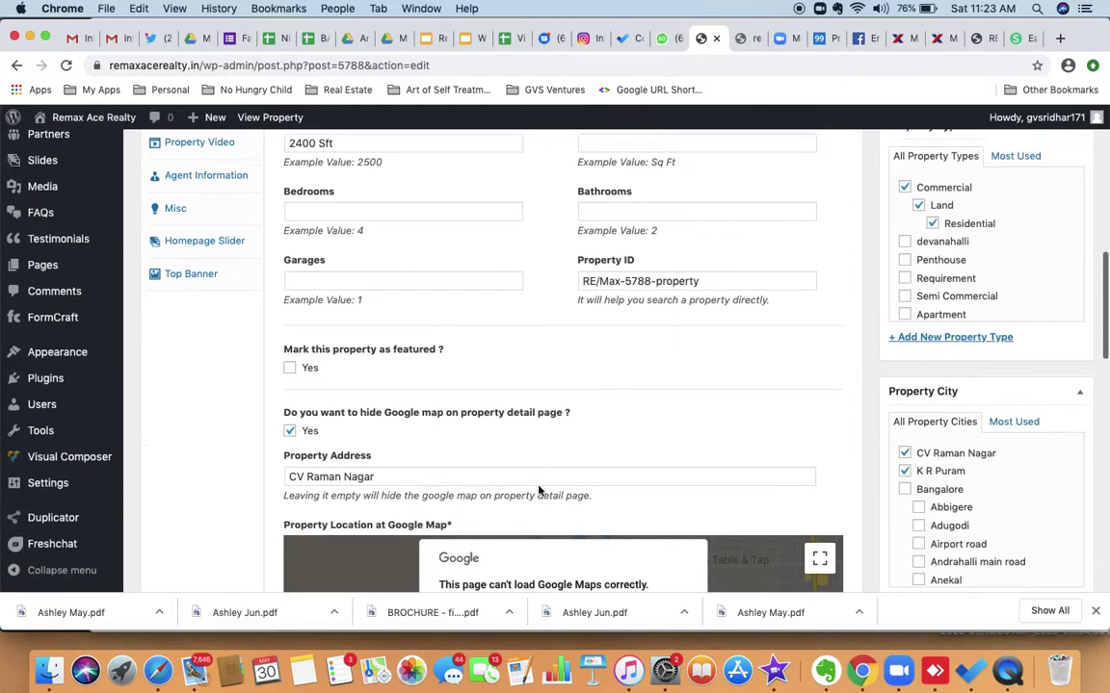
scroll(539, 491, down, 2)
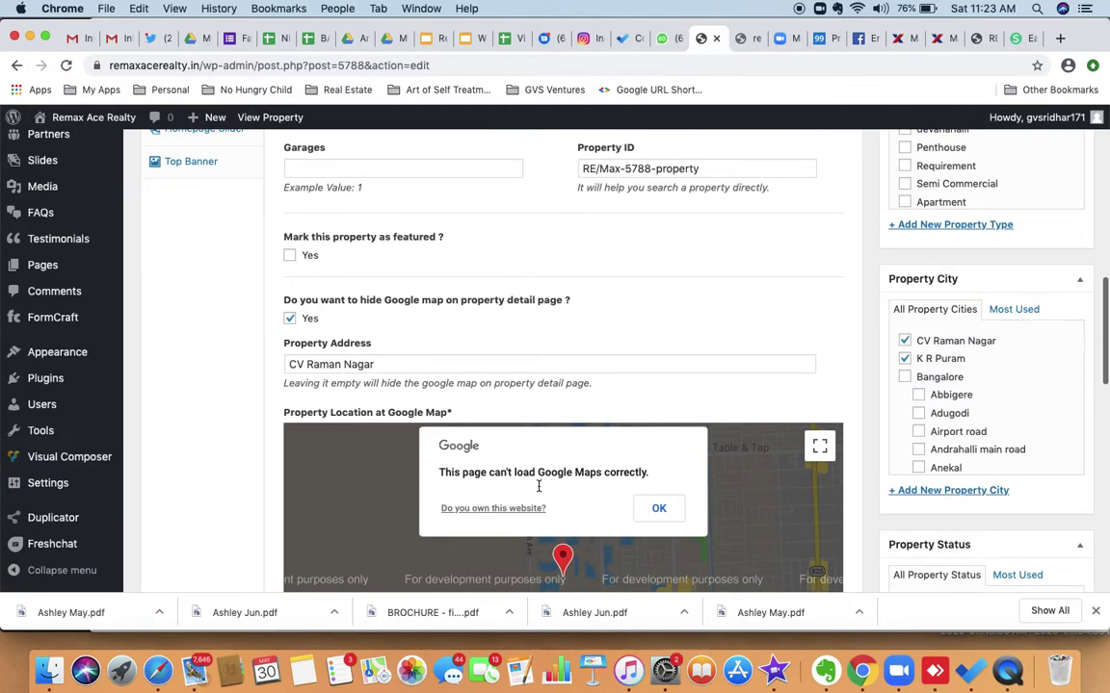
scroll(539, 487, down, 8)
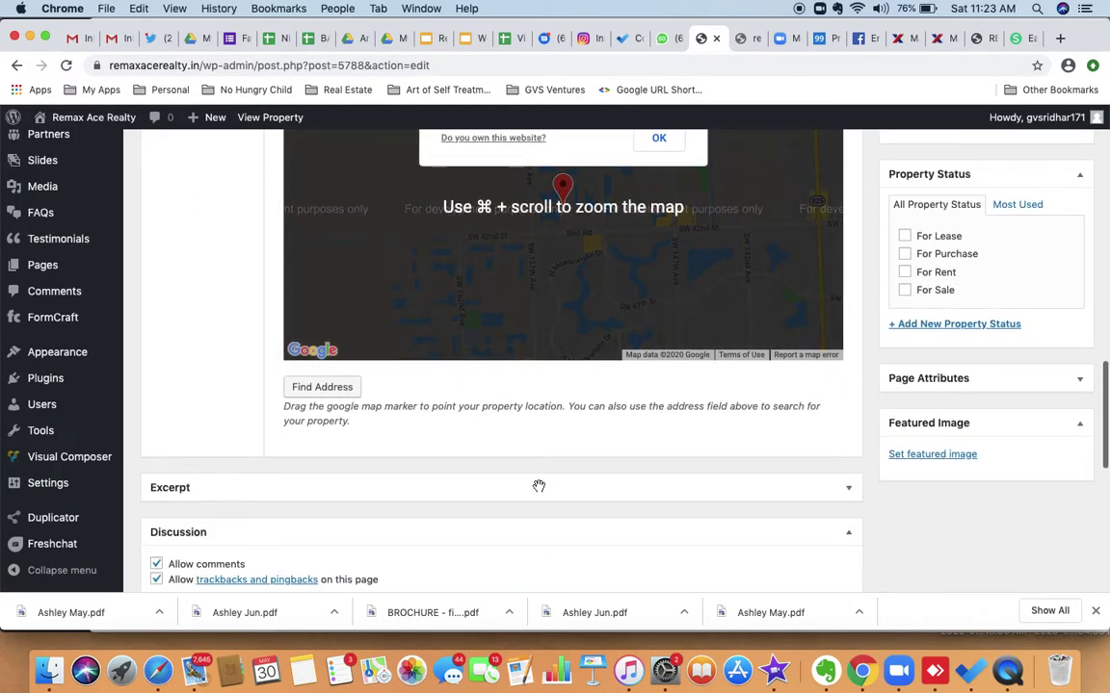
scroll(538, 486, up, 4)
scroll(915, 306, up, 6)
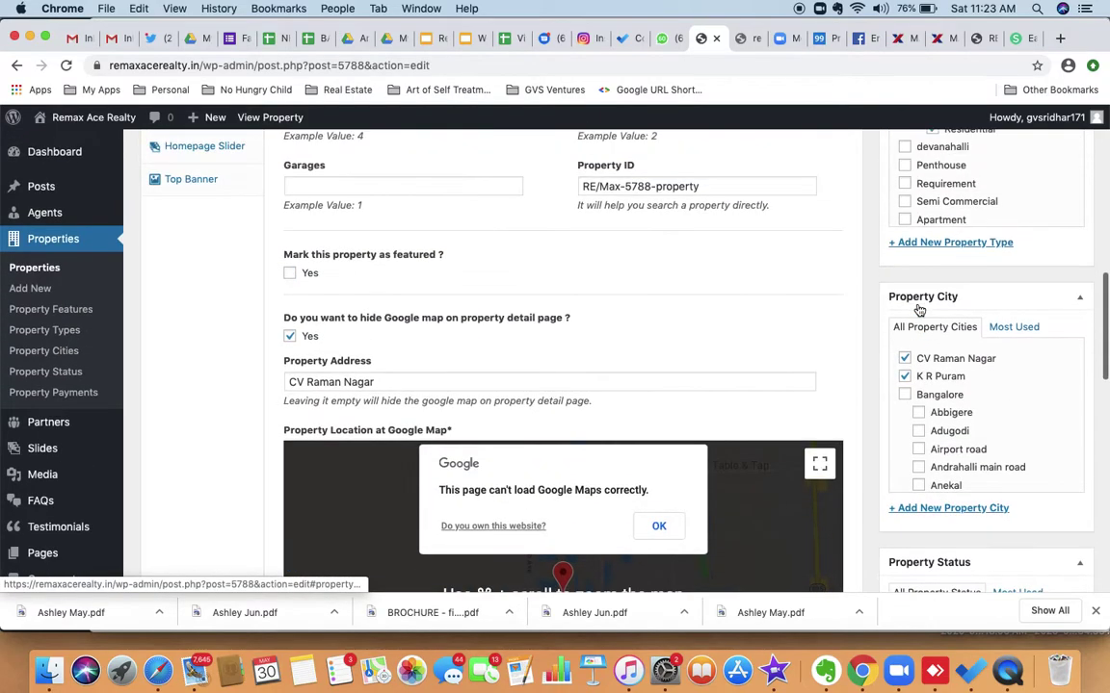
scroll(919, 309, up, 3)
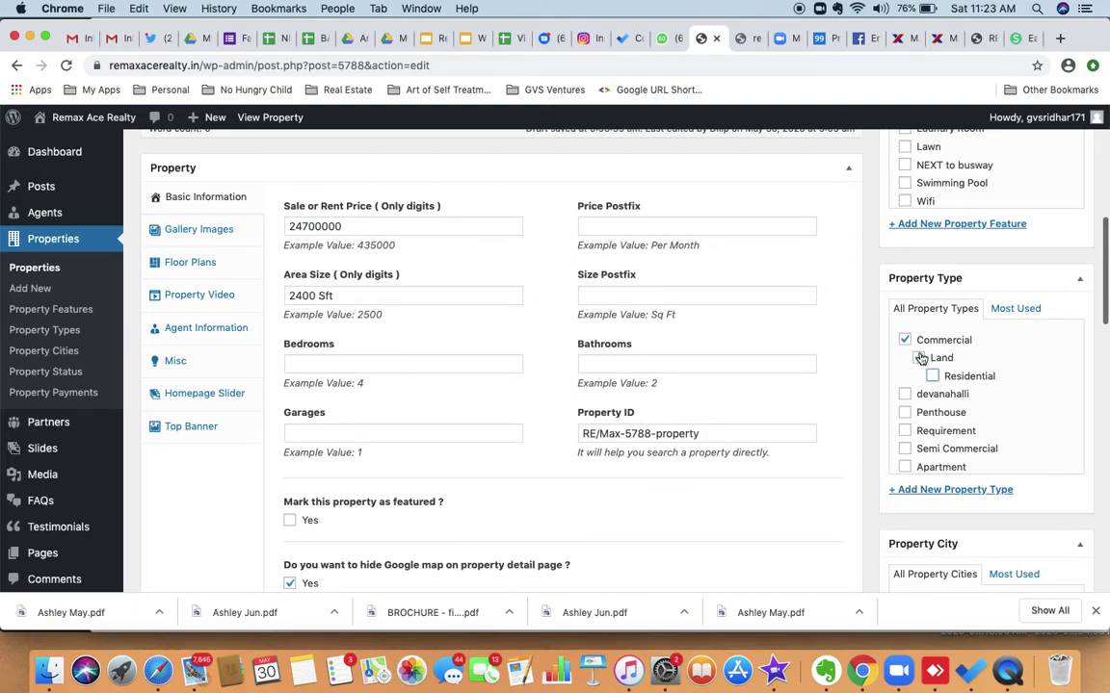
click(920, 358)
scroll(936, 386, down, 3)
scroll(936, 389, up, 2)
scroll(870, 452, down, 1)
Step: Deselect K R Puram in the listing's property cities
scroll(870, 452, down, 5)
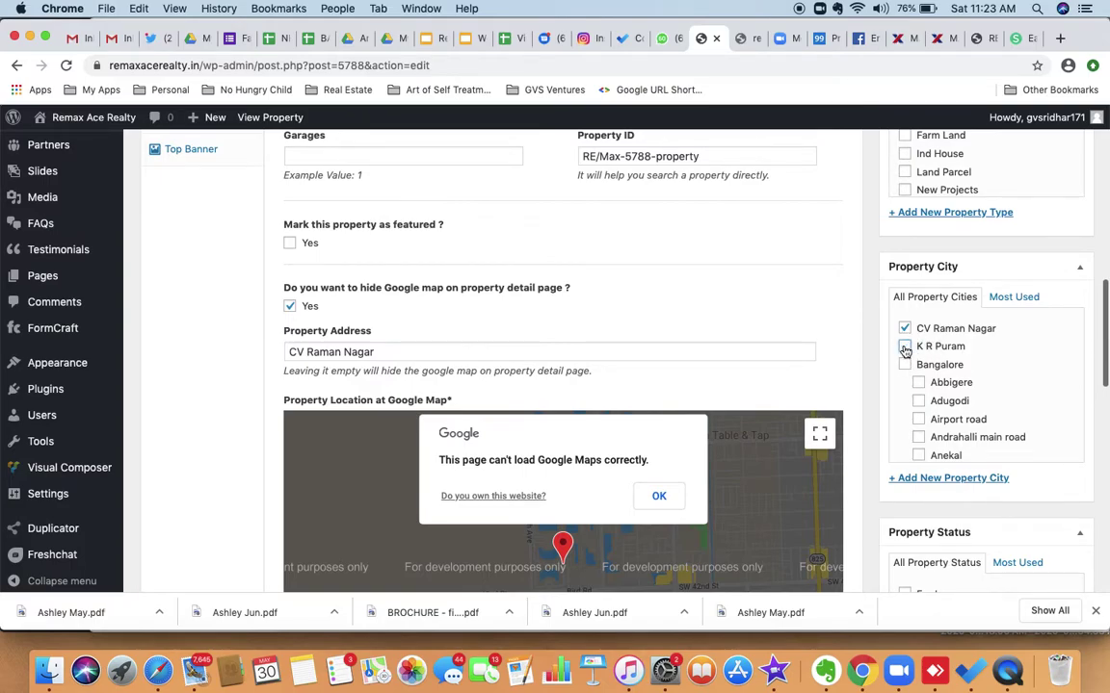
scroll(897, 454, down, 3)
scroll(897, 457, down, 5)
scroll(907, 508, up, 1)
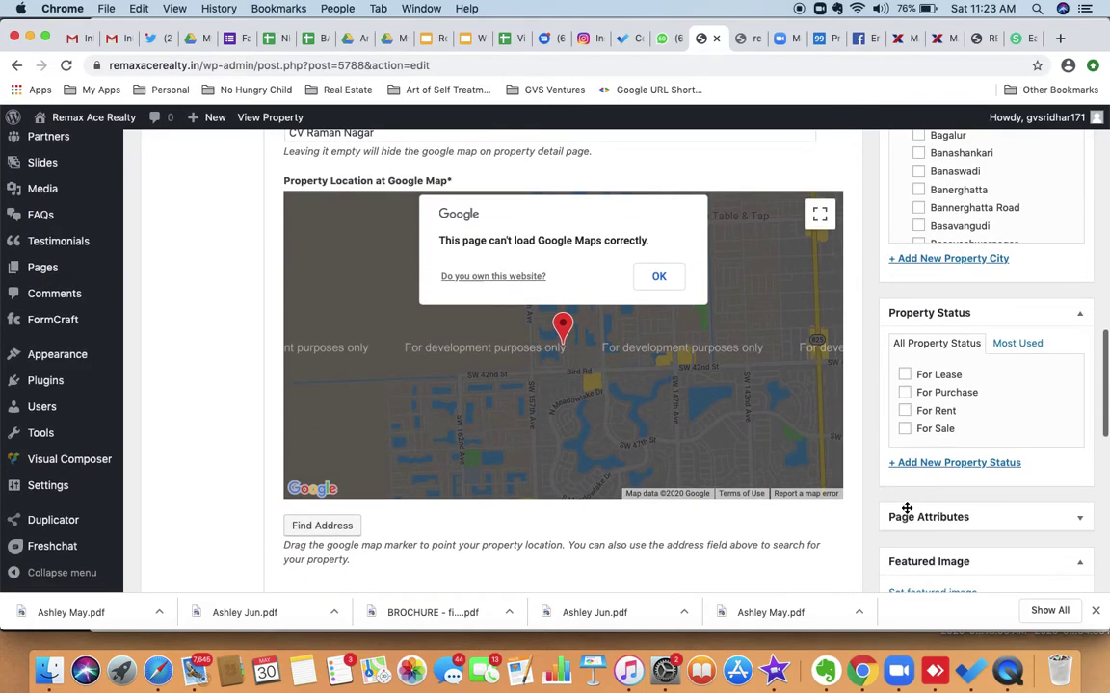
scroll(906, 509, up, 5)
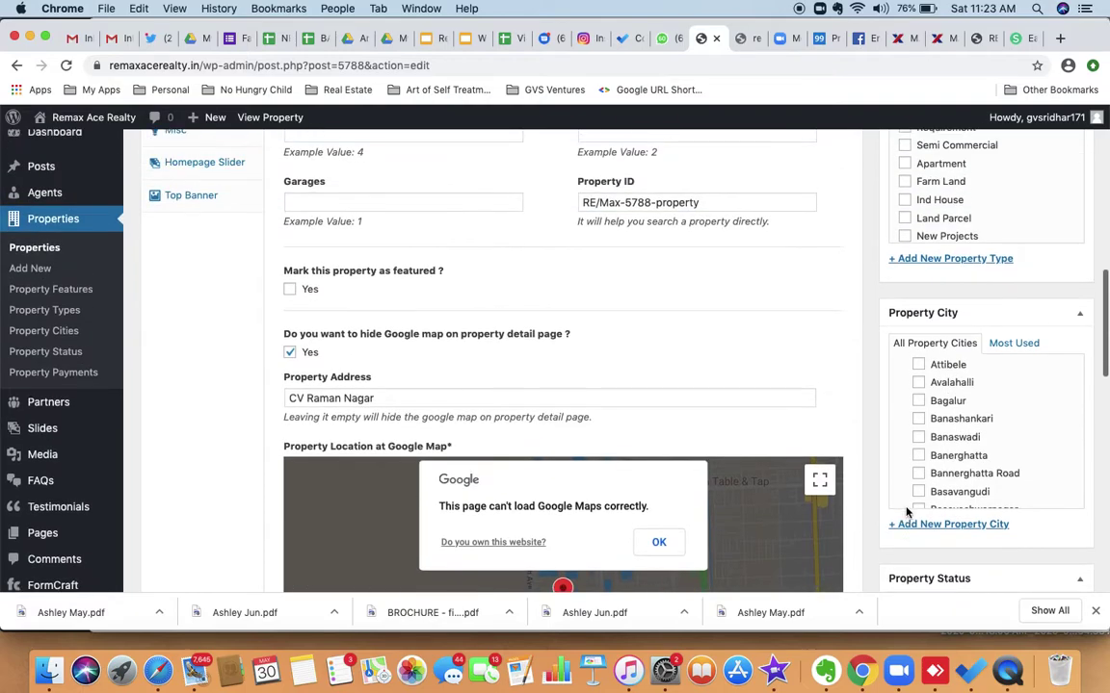
scroll(940, 416, up, 6)
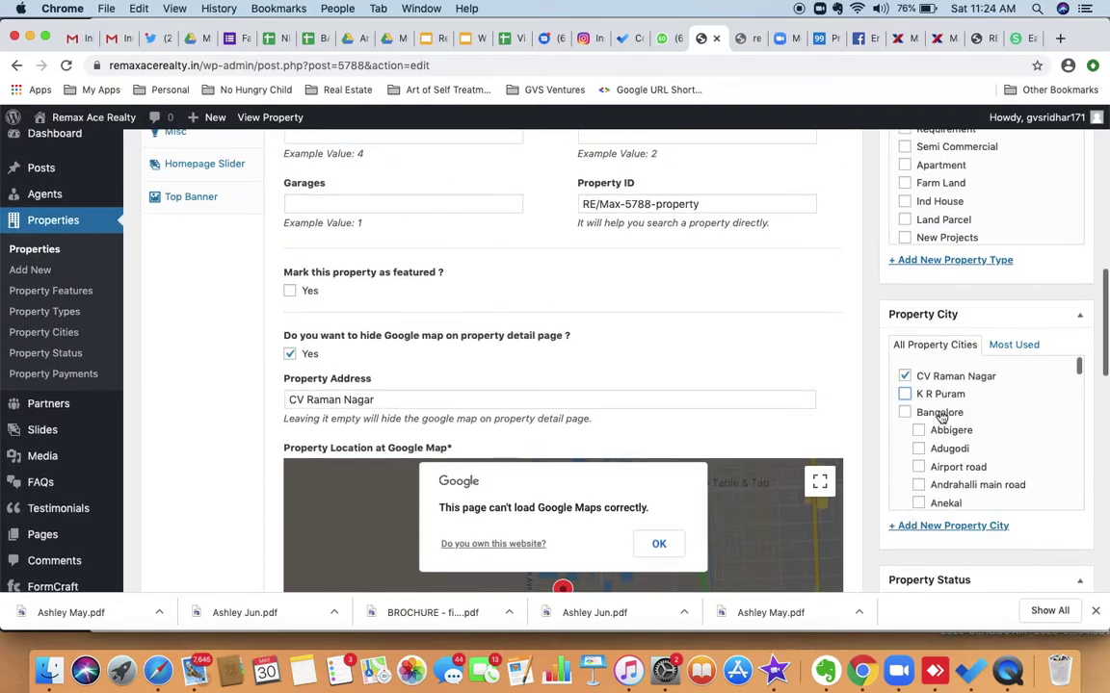
Step: Set the property status to For Sale
scroll(940, 416, down, 4)
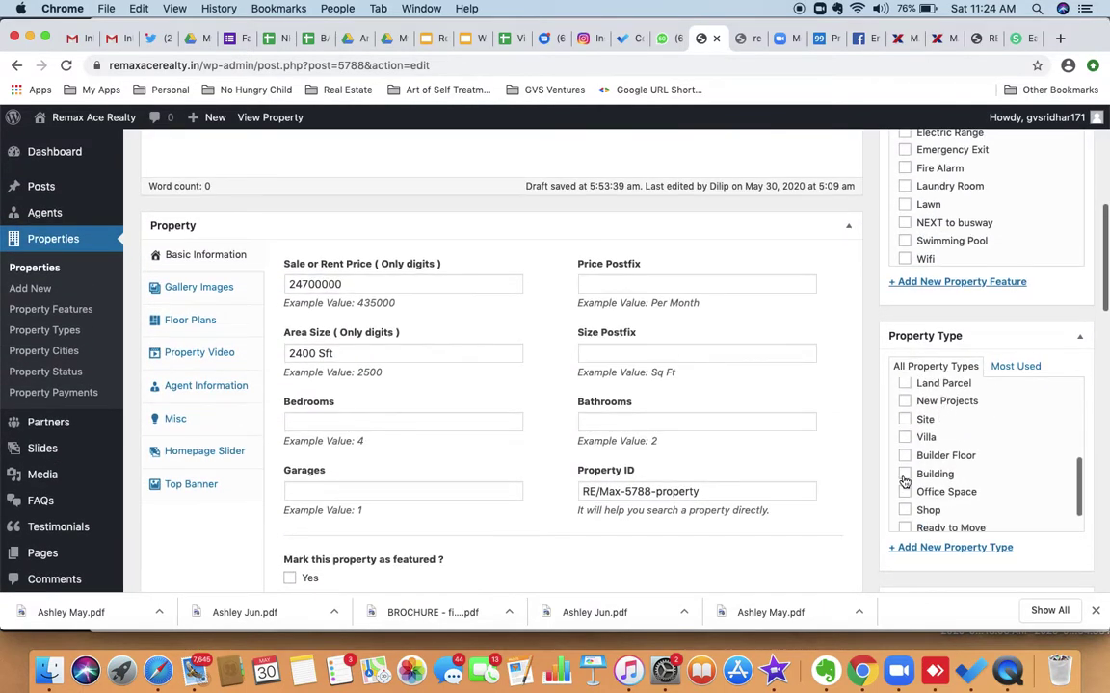
scroll(924, 453, down, 2)
scroll(873, 501, down, 5)
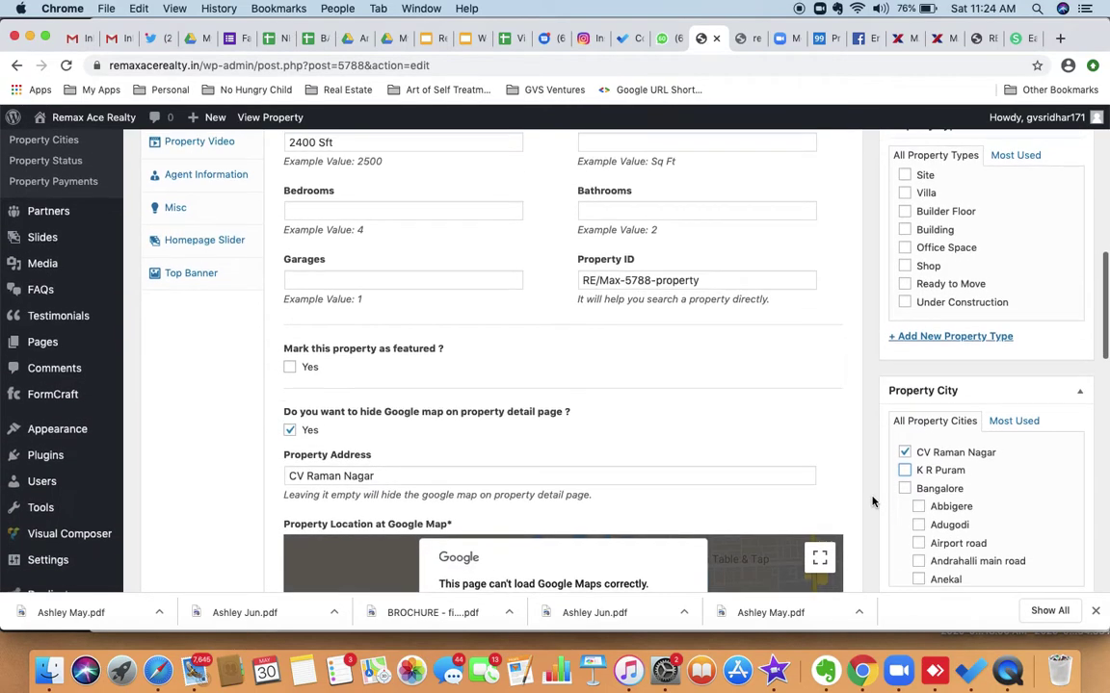
scroll(869, 494, down, 1)
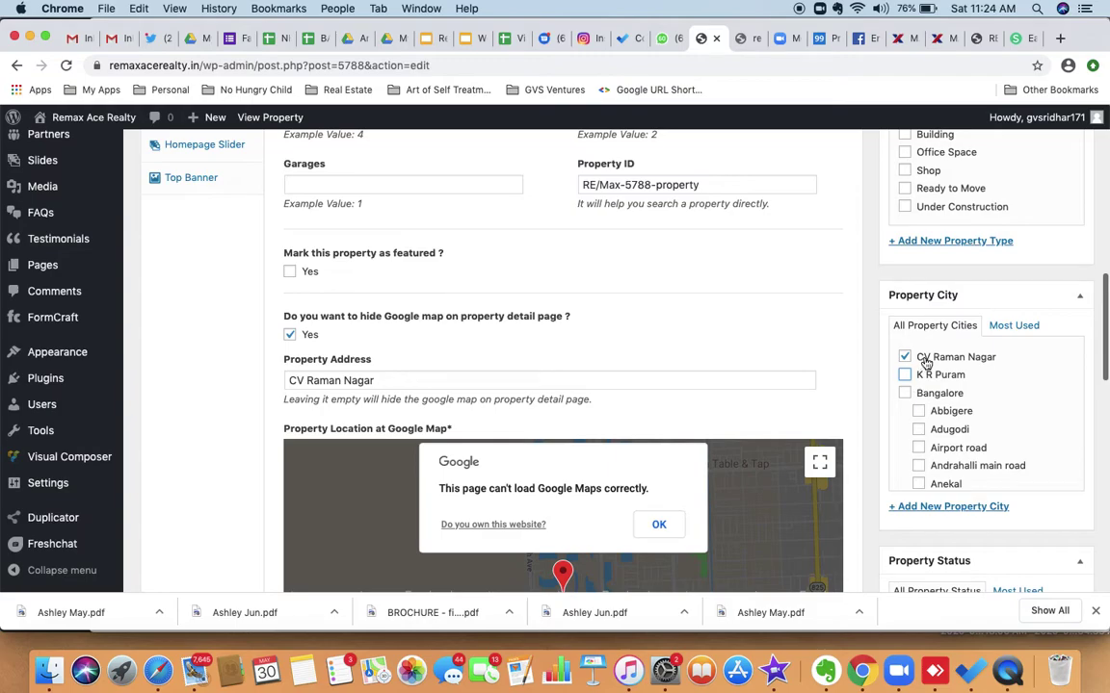
scroll(878, 438, down, 1)
scroll(878, 438, down, 4)
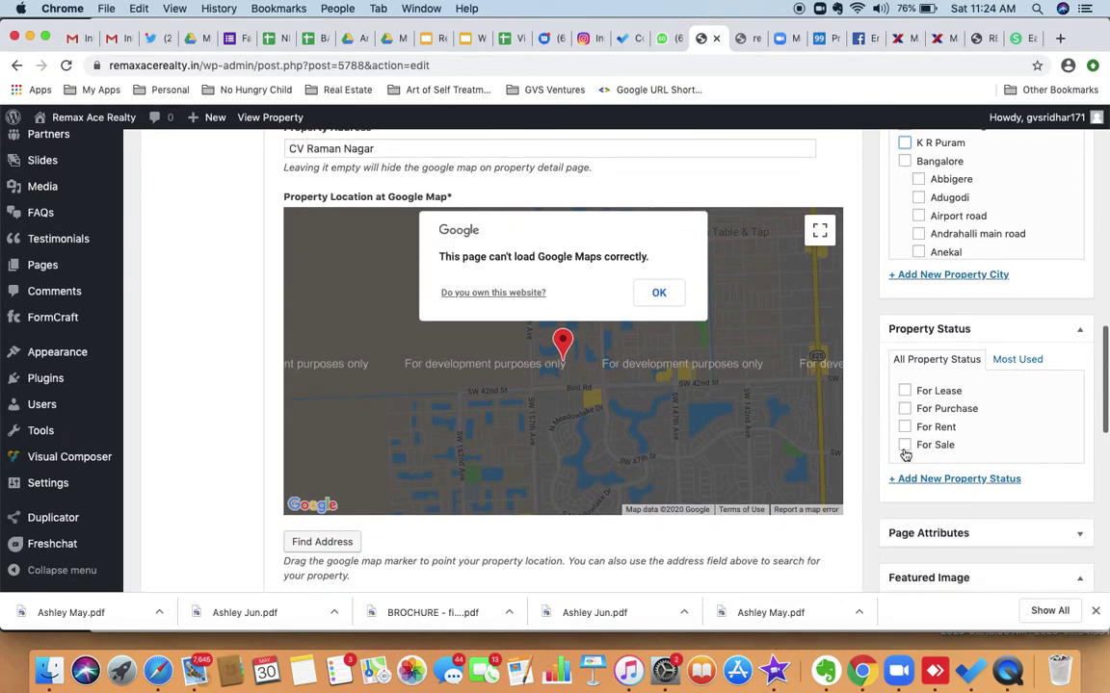
click(905, 451)
Step: Set the tree-lined road picture IMG_20200527_211617.jpg from the media library as the listing's featured image
scroll(872, 461, down, 5)
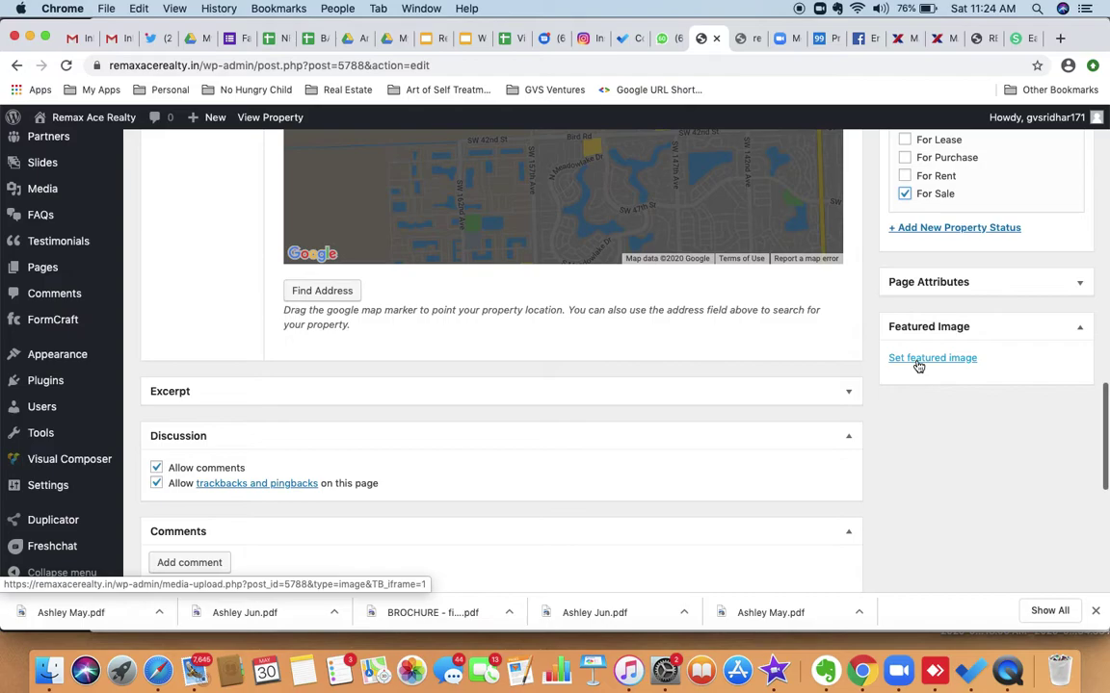
click(919, 364)
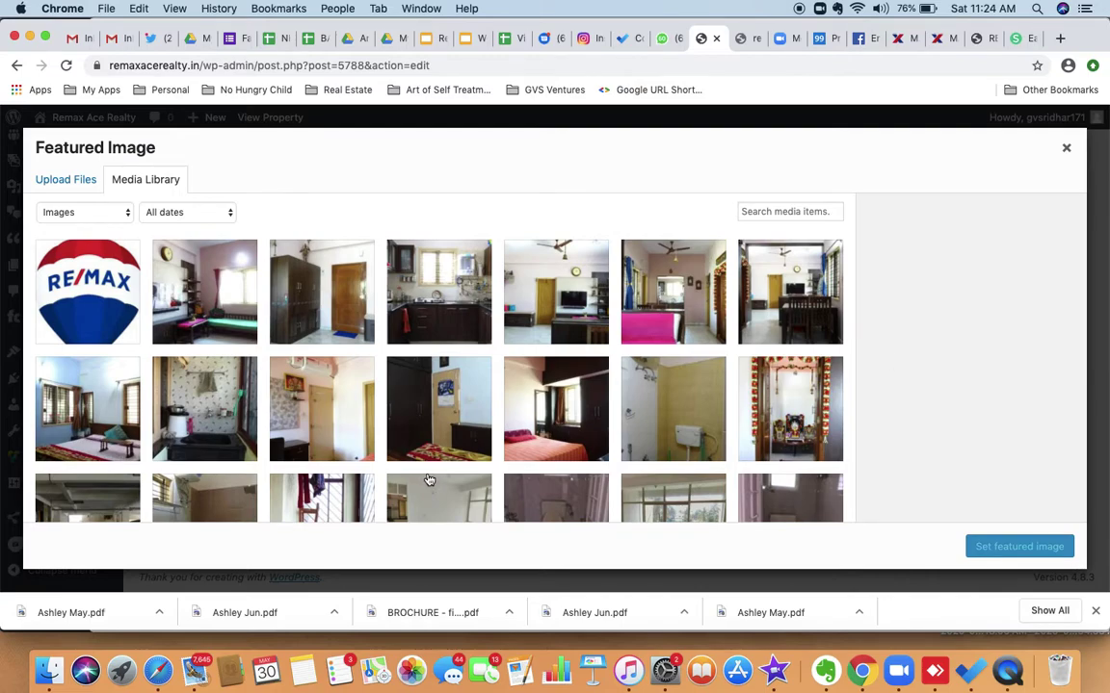
scroll(427, 479, down, 15)
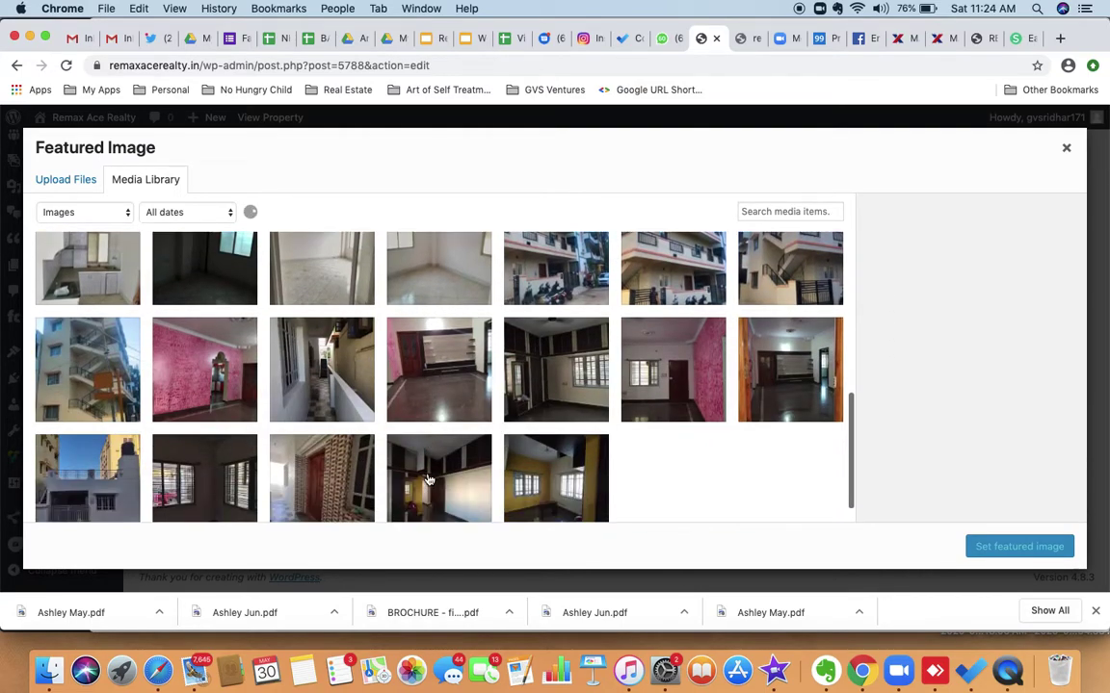
scroll(429, 479, down, 3)
scroll(428, 479, down, 10)
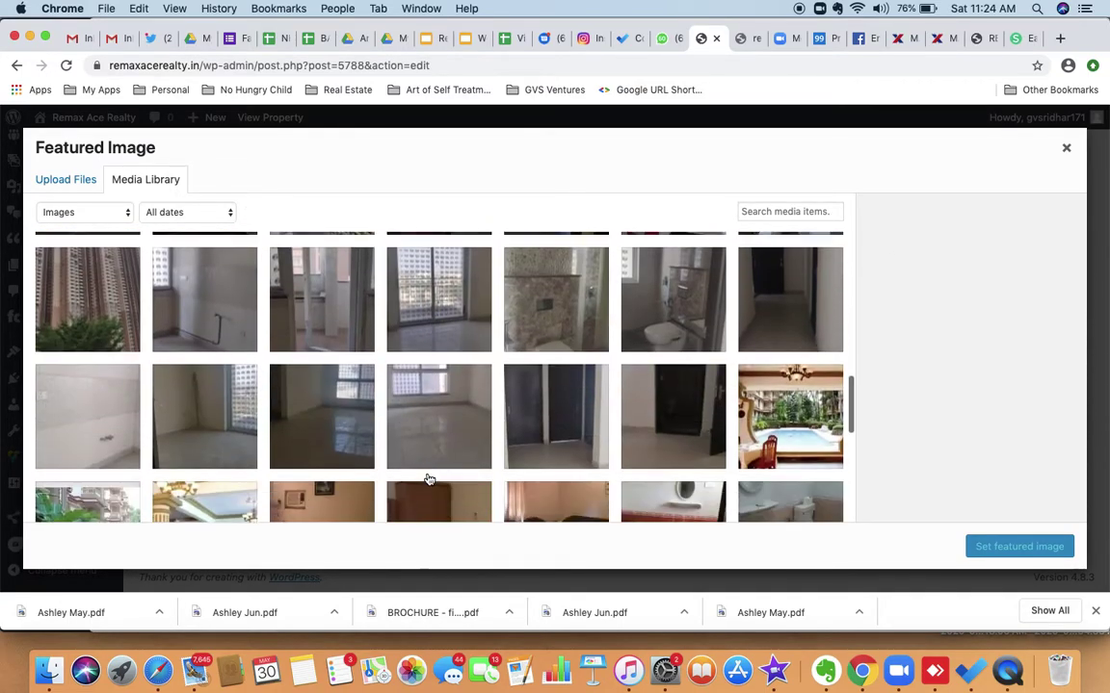
scroll(429, 479, down, 1)
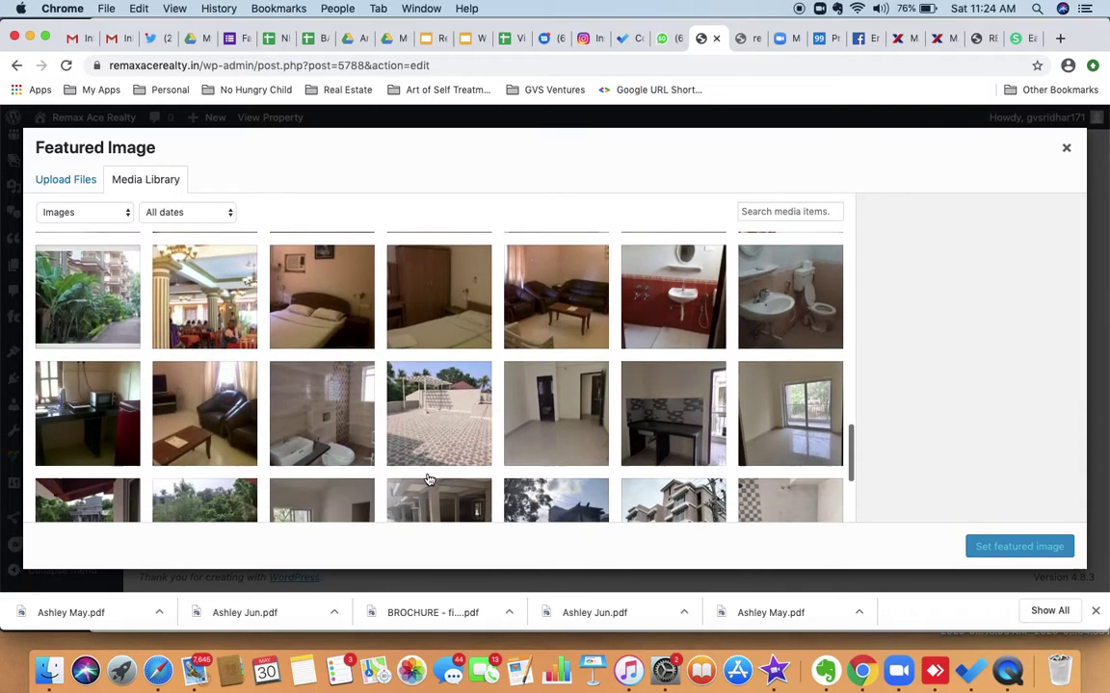
scroll(428, 479, down, 4)
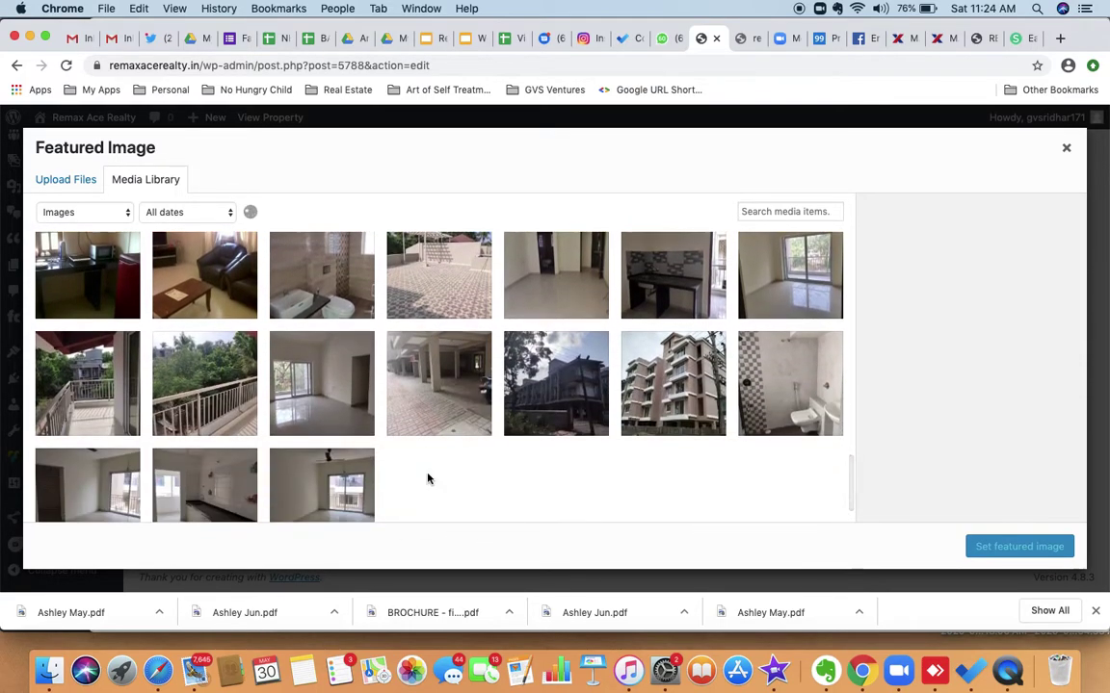
scroll(429, 479, down, 3)
scroll(429, 479, down, 8)
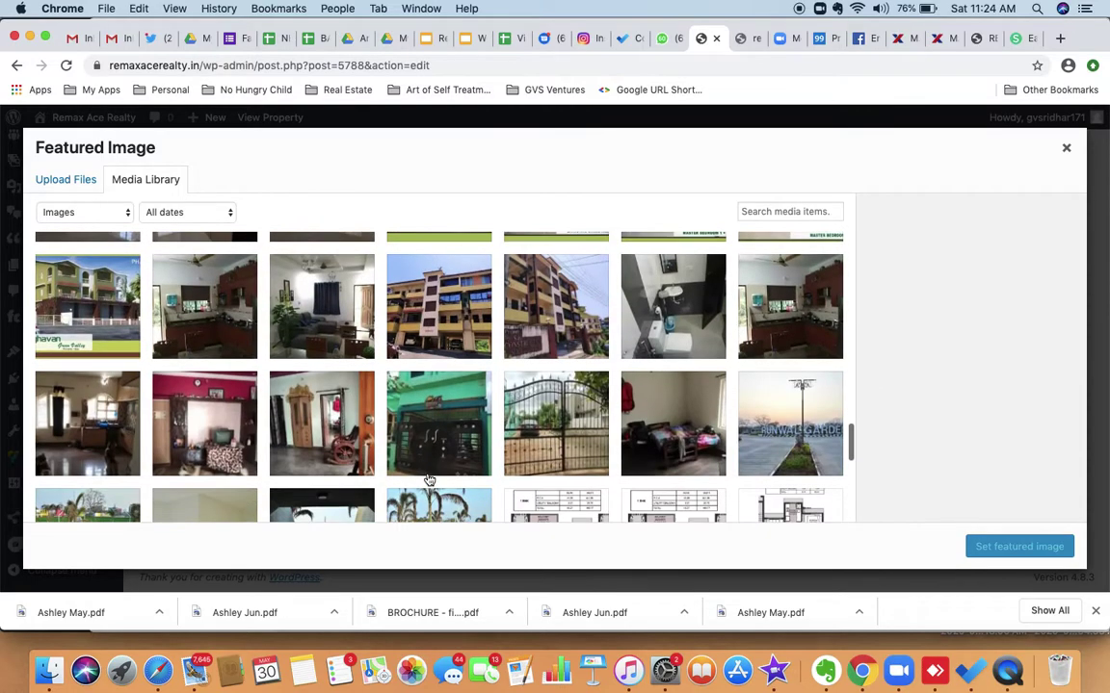
scroll(429, 479, down, 4)
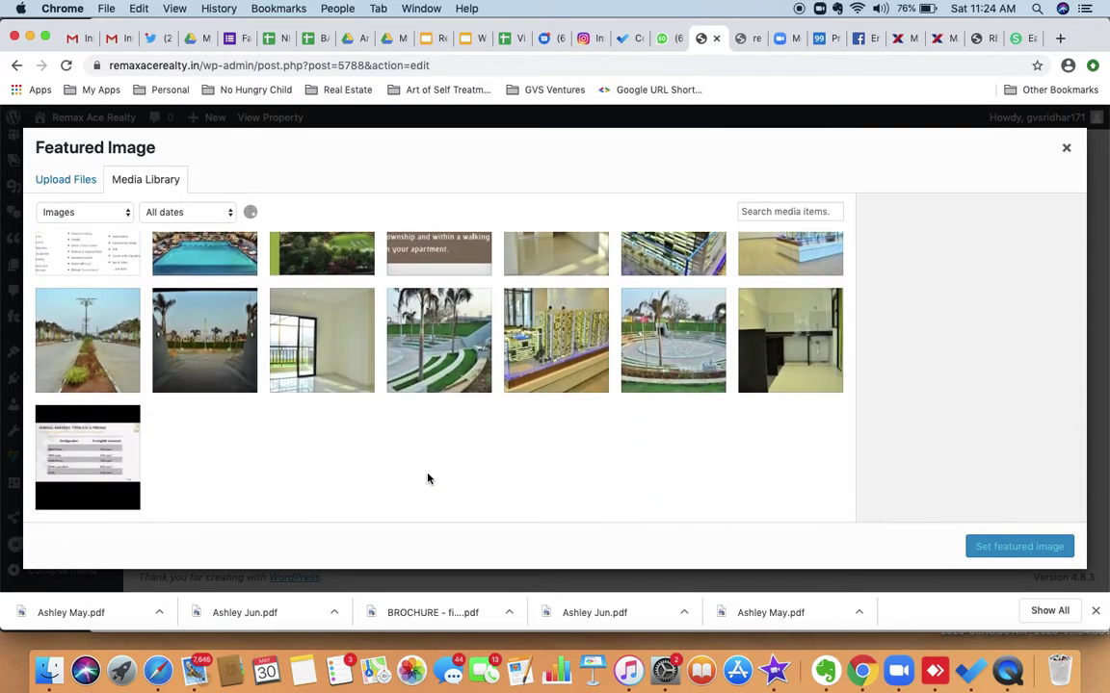
scroll(428, 479, down, 10)
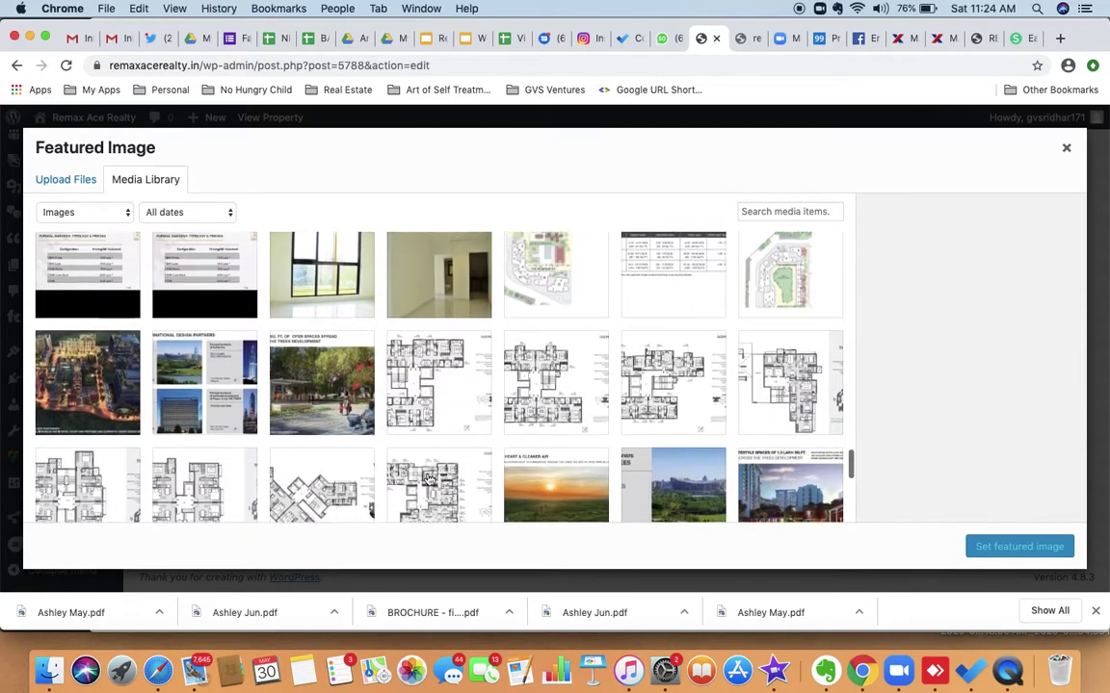
scroll(428, 479, up, 15)
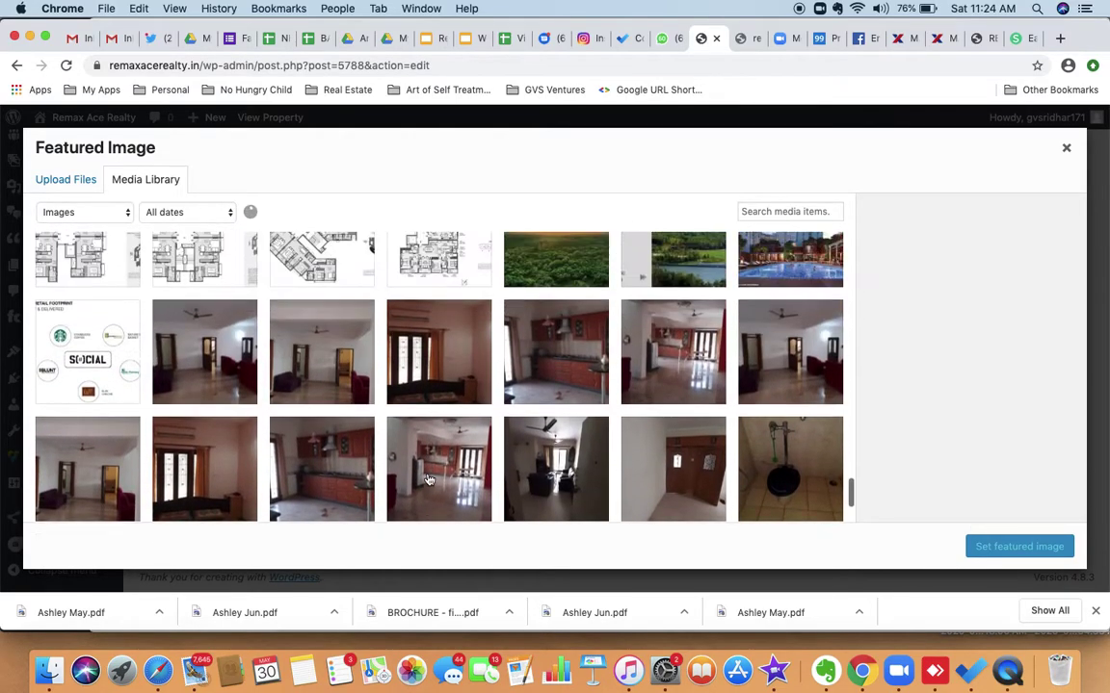
scroll(429, 479, up, 10)
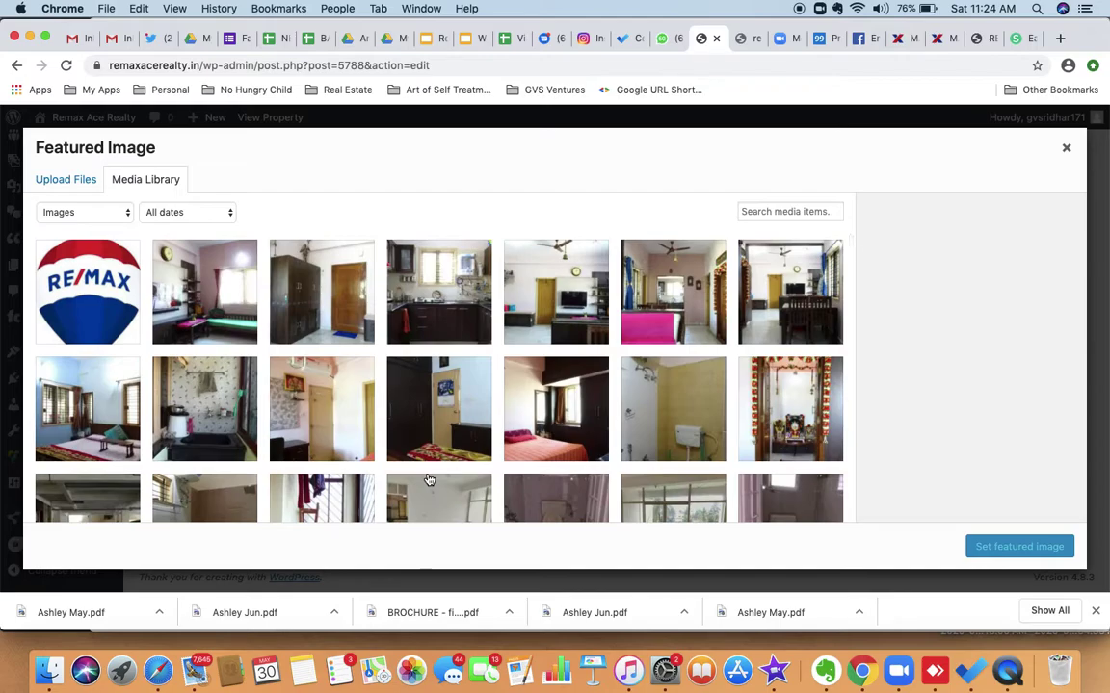
scroll(429, 478, down, 5)
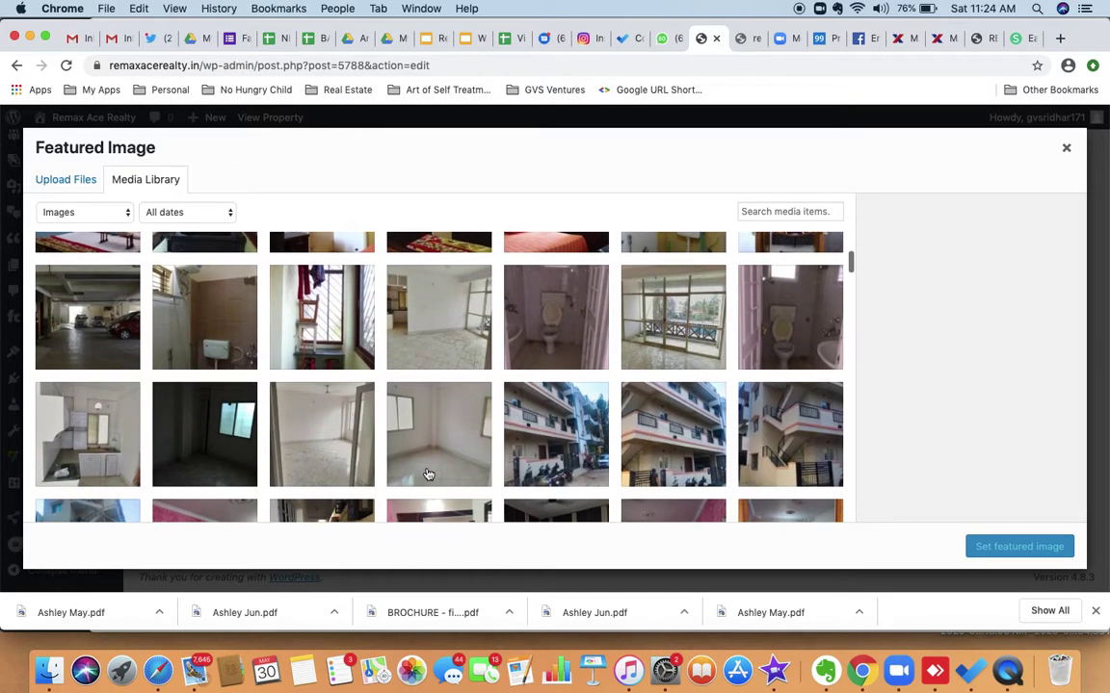
scroll(429, 474, down, 10)
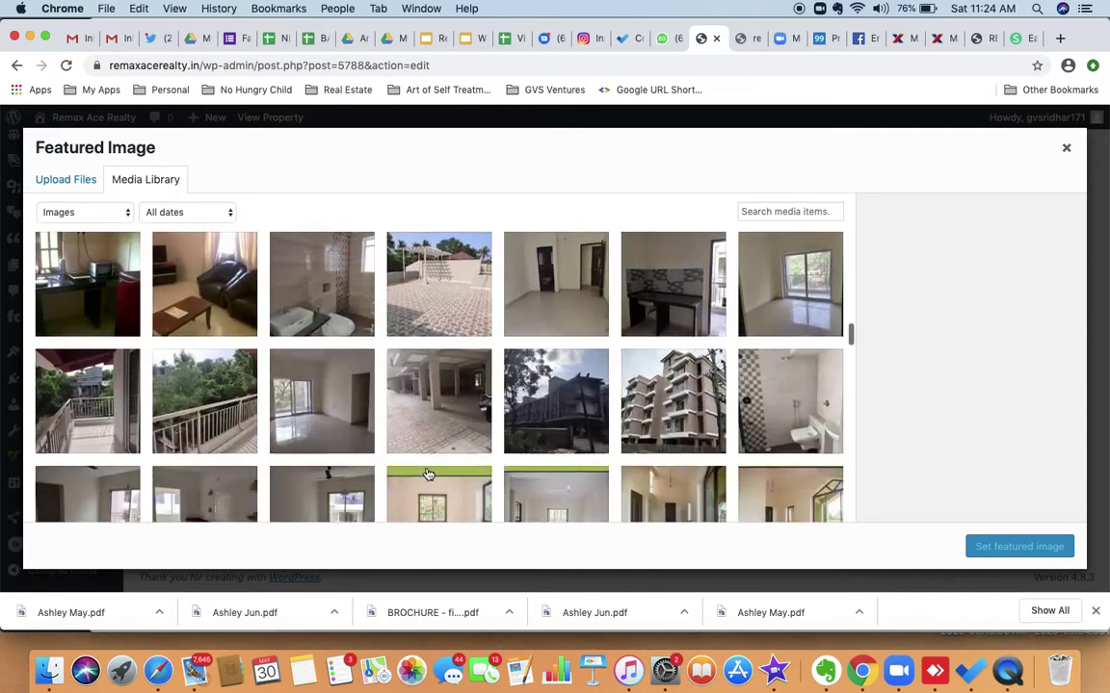
scroll(429, 474, down, 15)
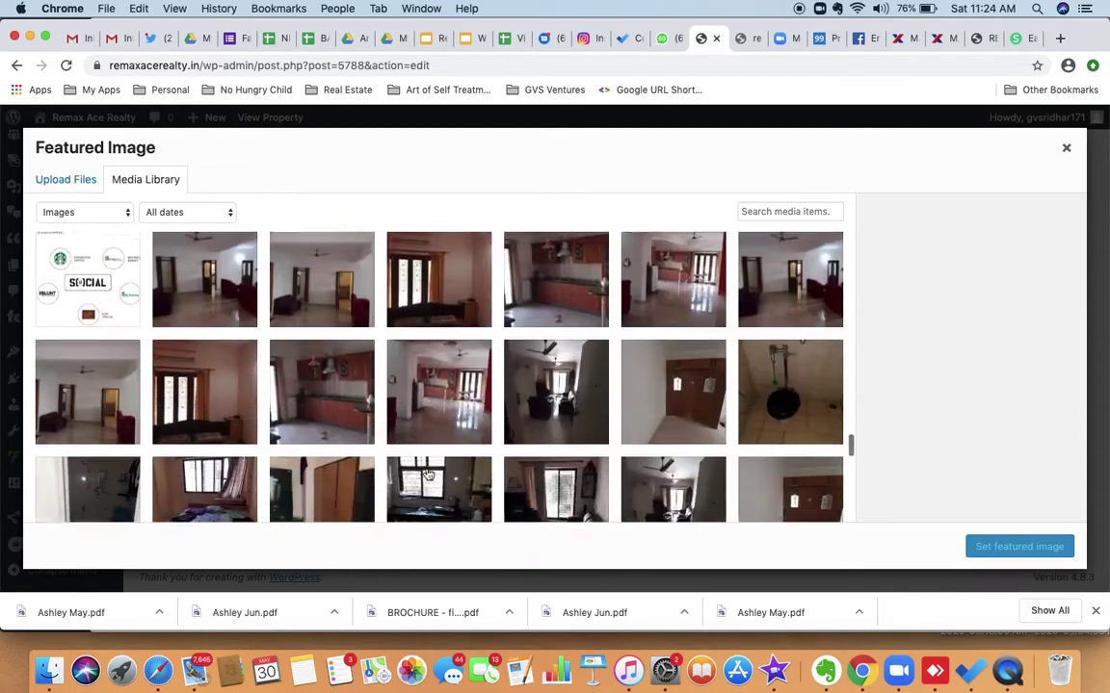
scroll(428, 474, down, 5)
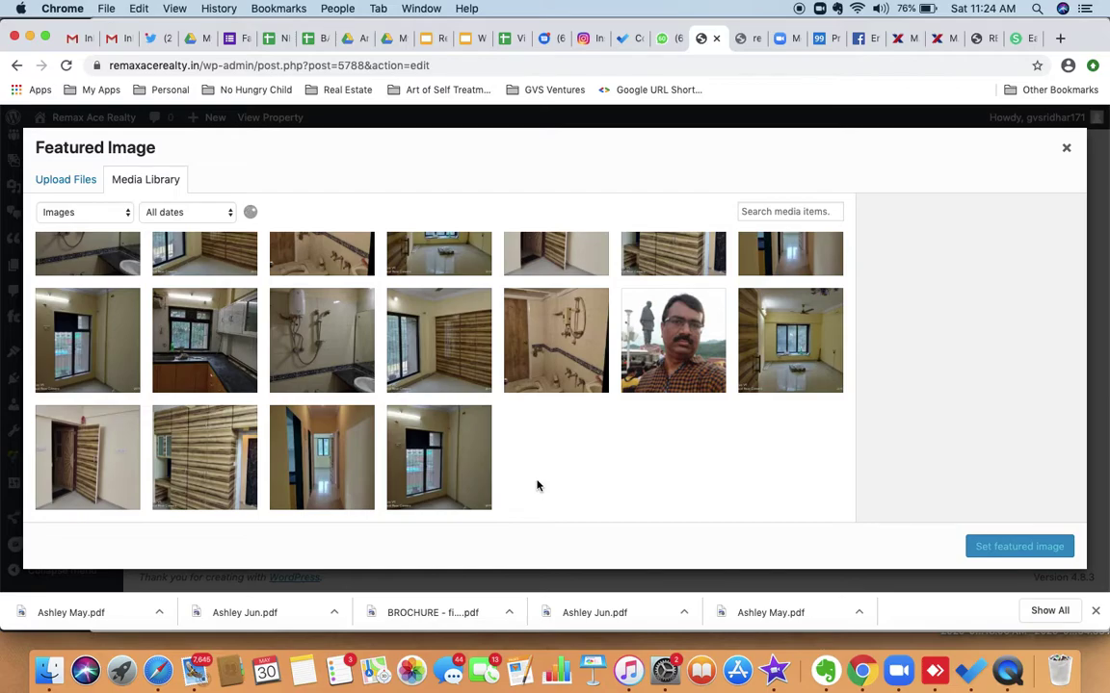
scroll(538, 486, down, 20)
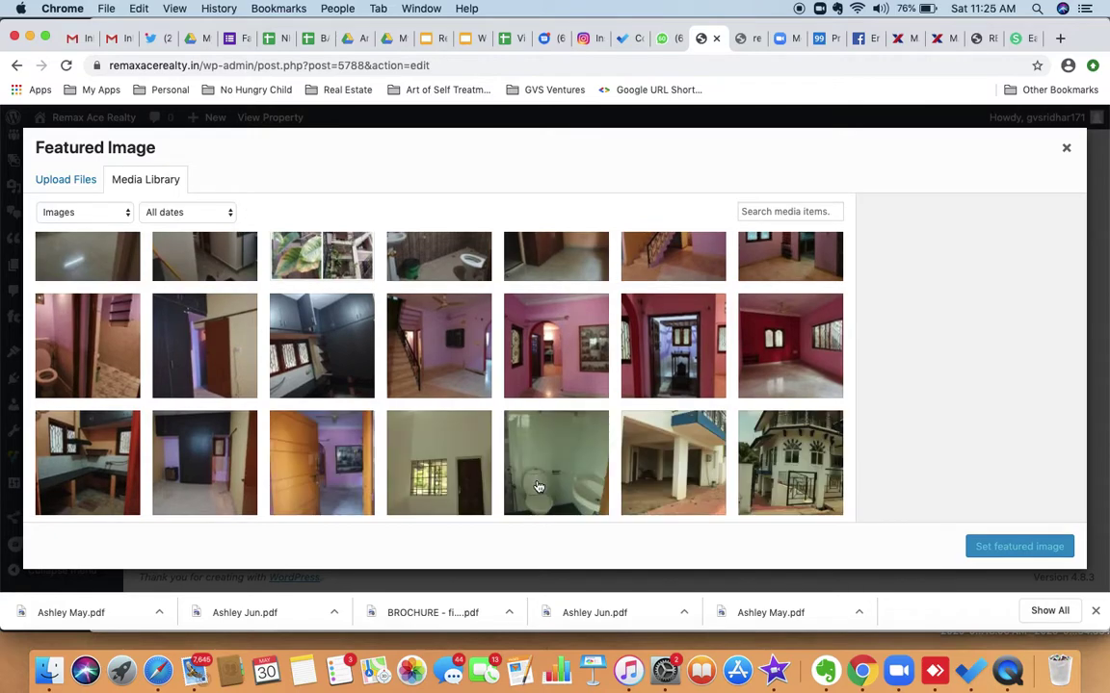
scroll(539, 487, down, 15)
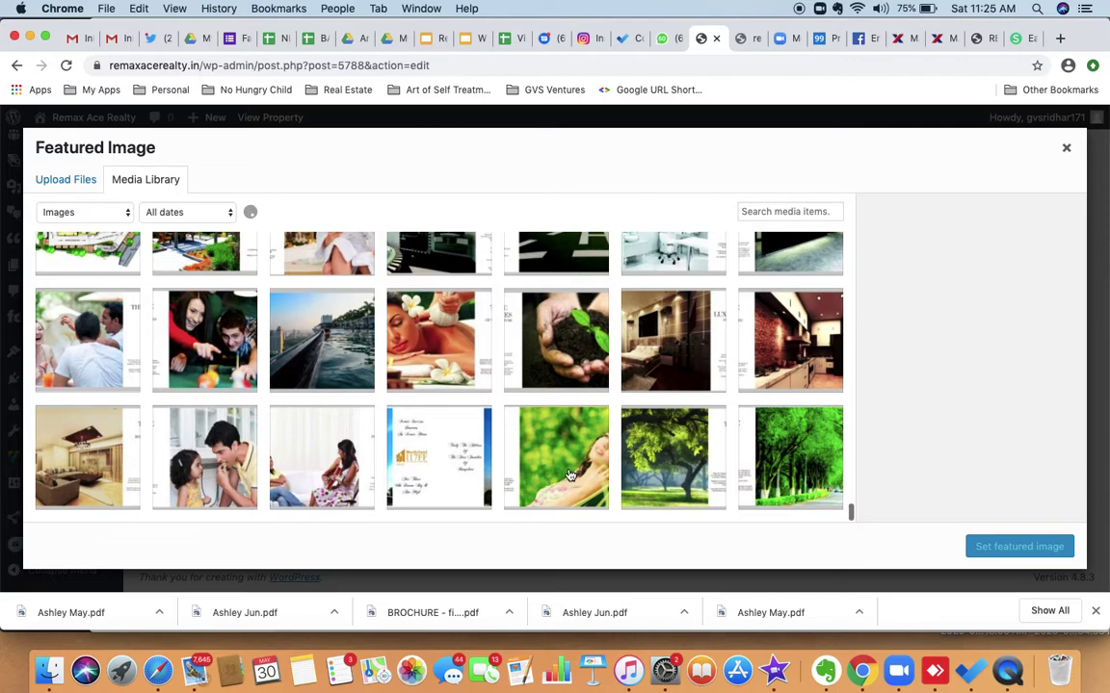
click(675, 488)
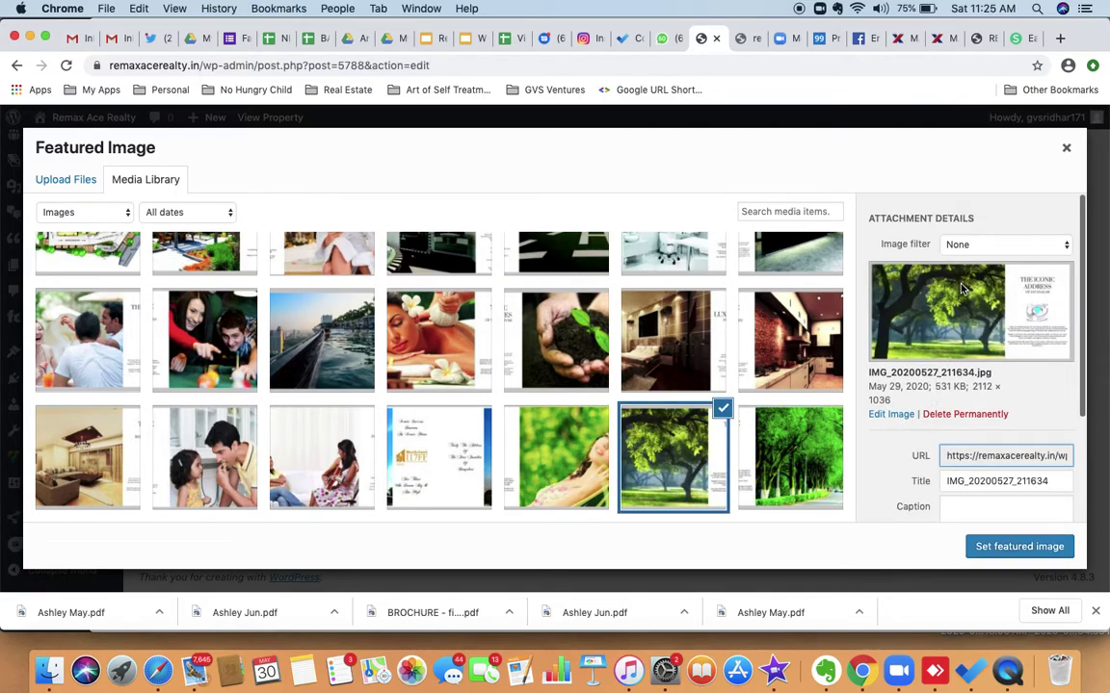
click(800, 480)
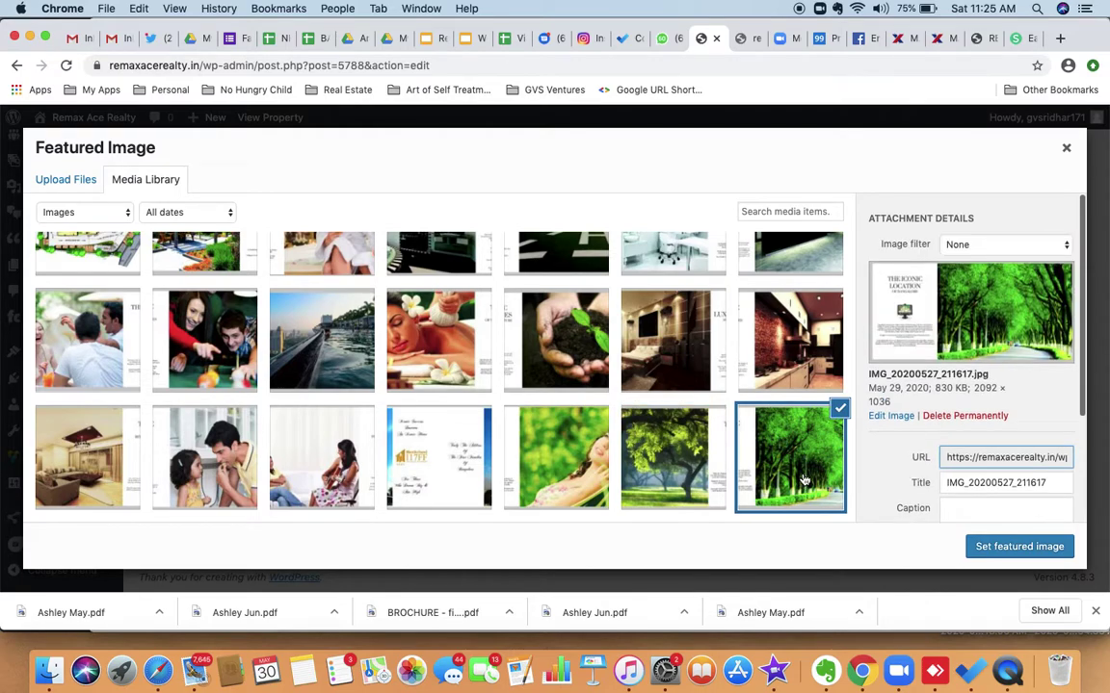
click(1011, 549)
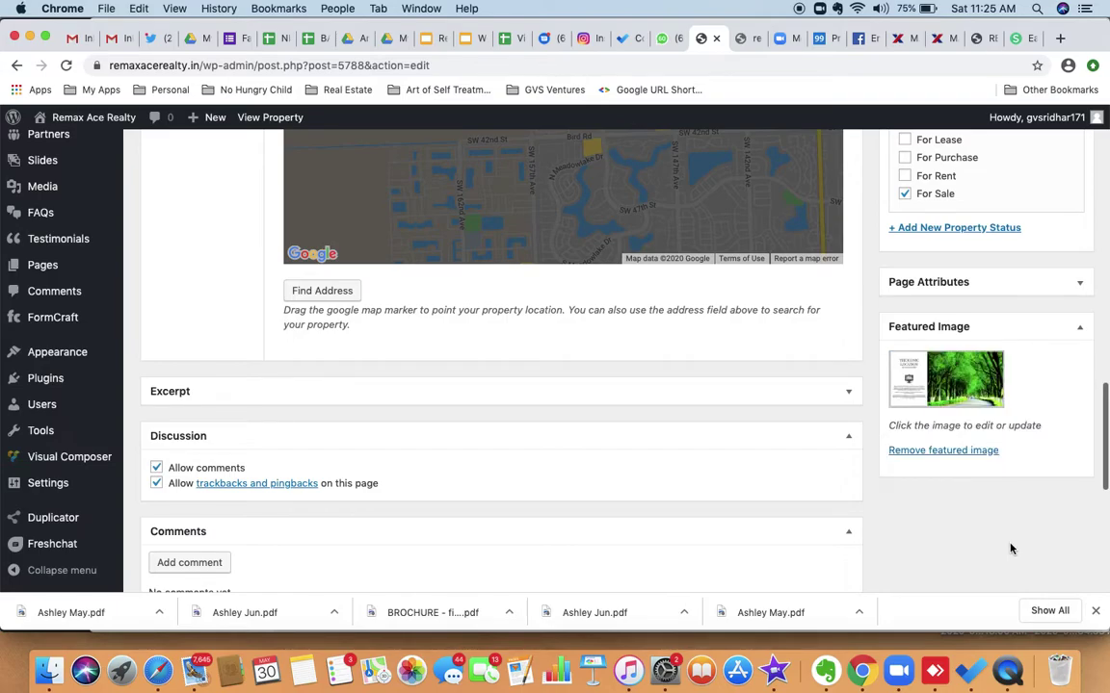
Step: Open remaxacerealty.in in a new browser tab and examine the CV Raman Nagar plot's entry among the homepage listings
click(1060, 39)
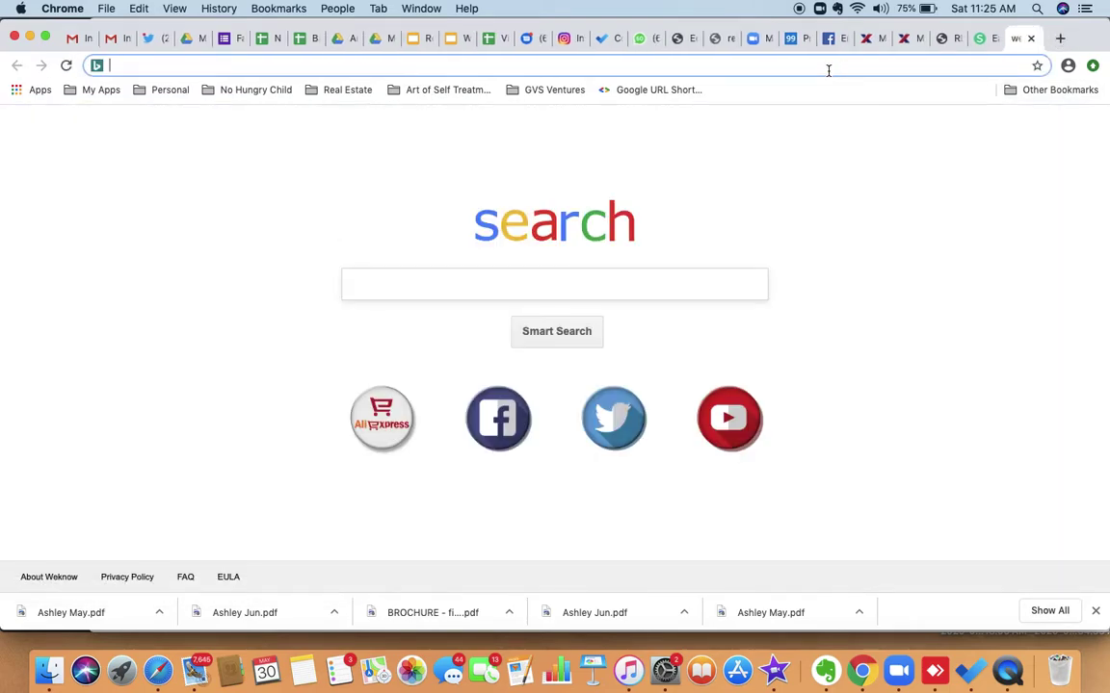
text(remaxacerealty.in)
key(Return)
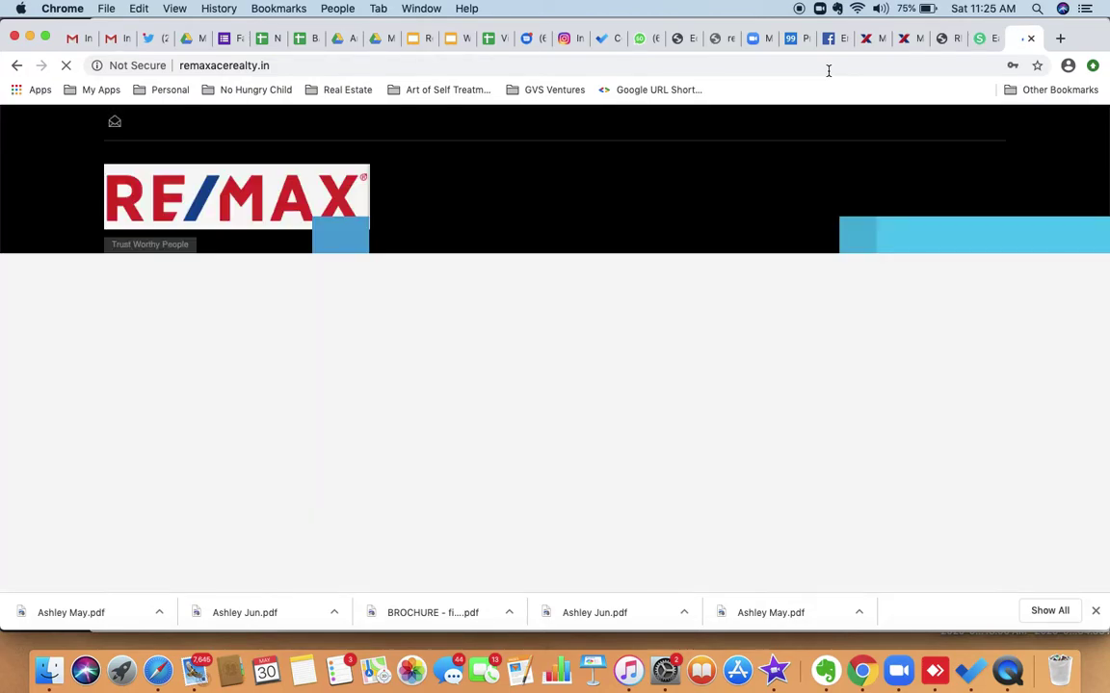
scroll(773, 421, down, 3)
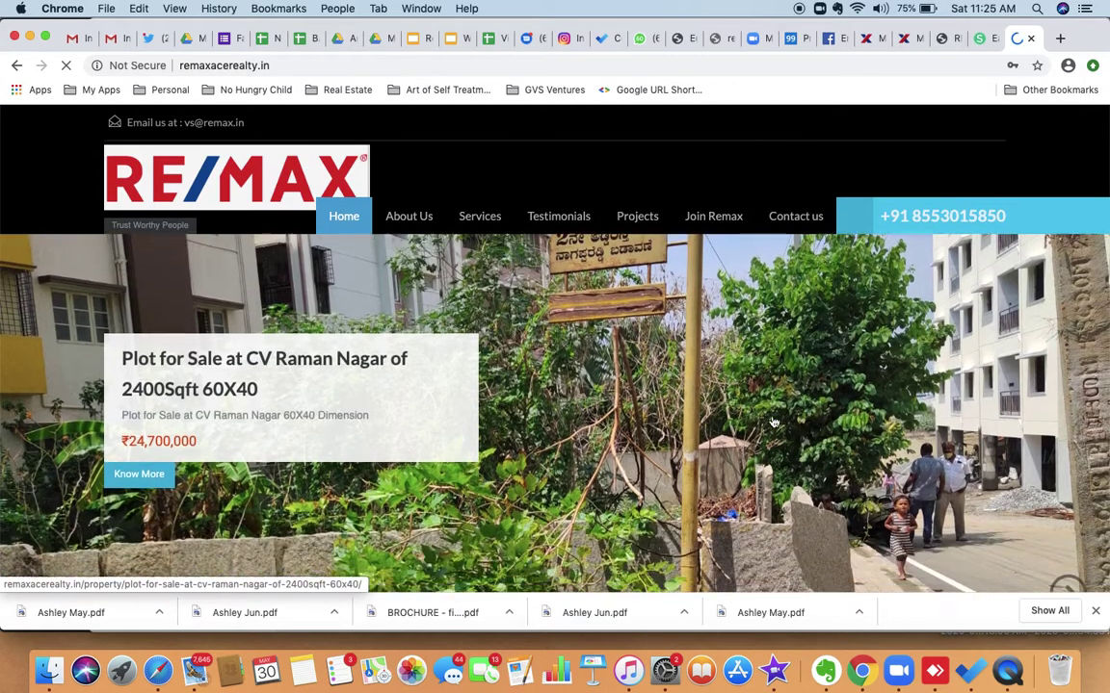
scroll(774, 421, down, 5)
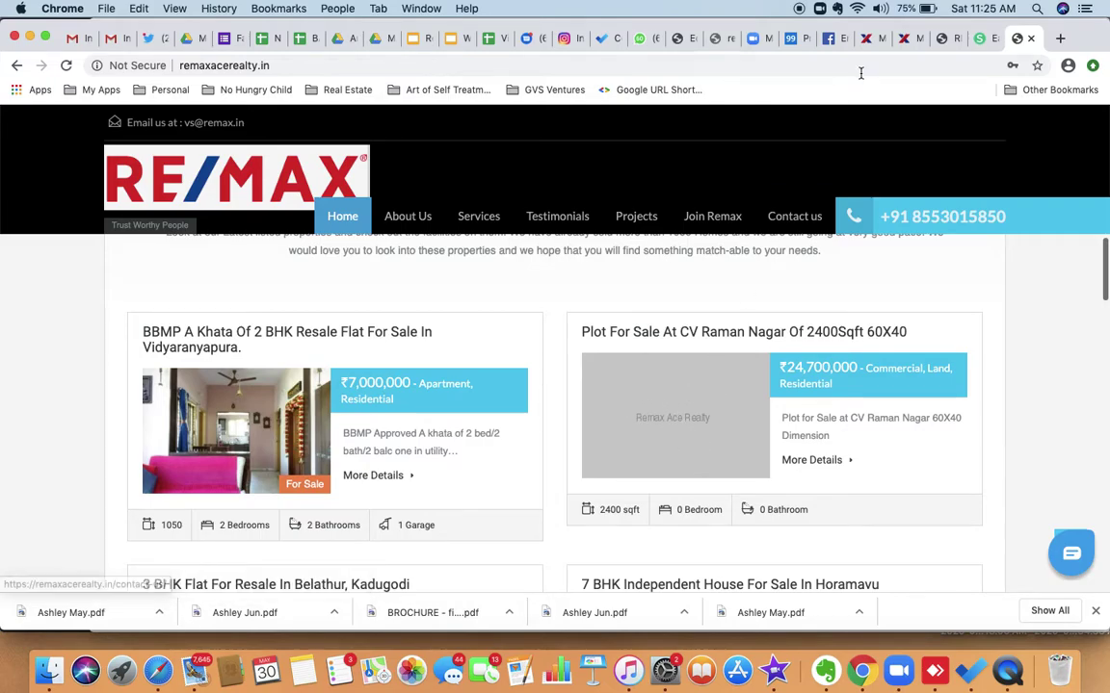
click(943, 39)
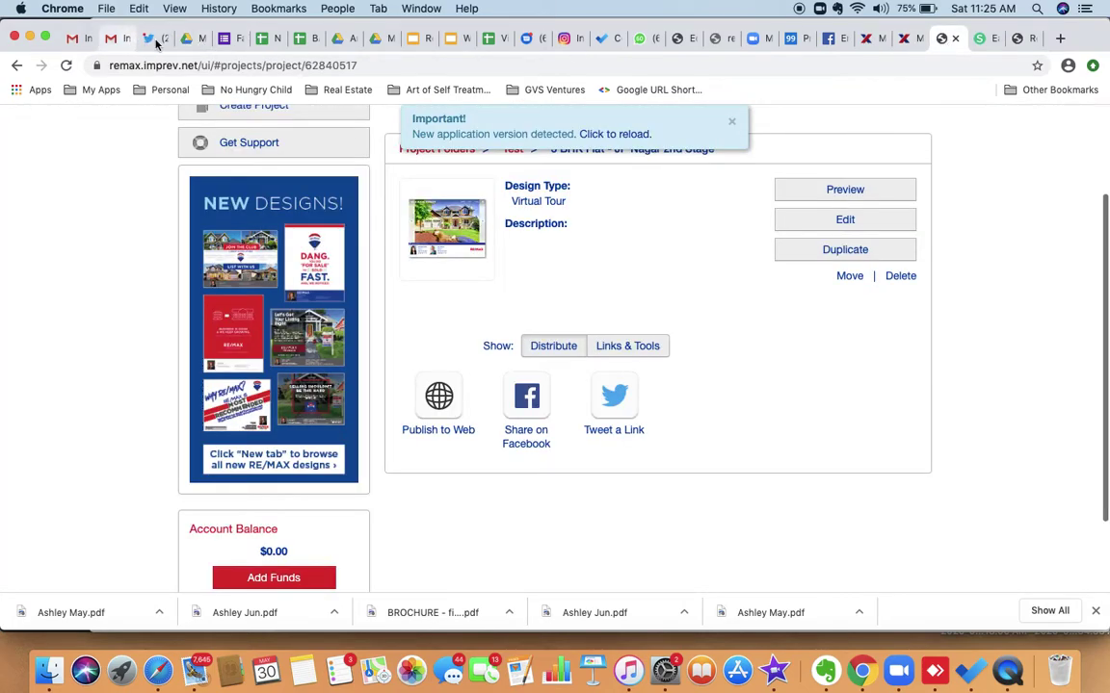
click(681, 39)
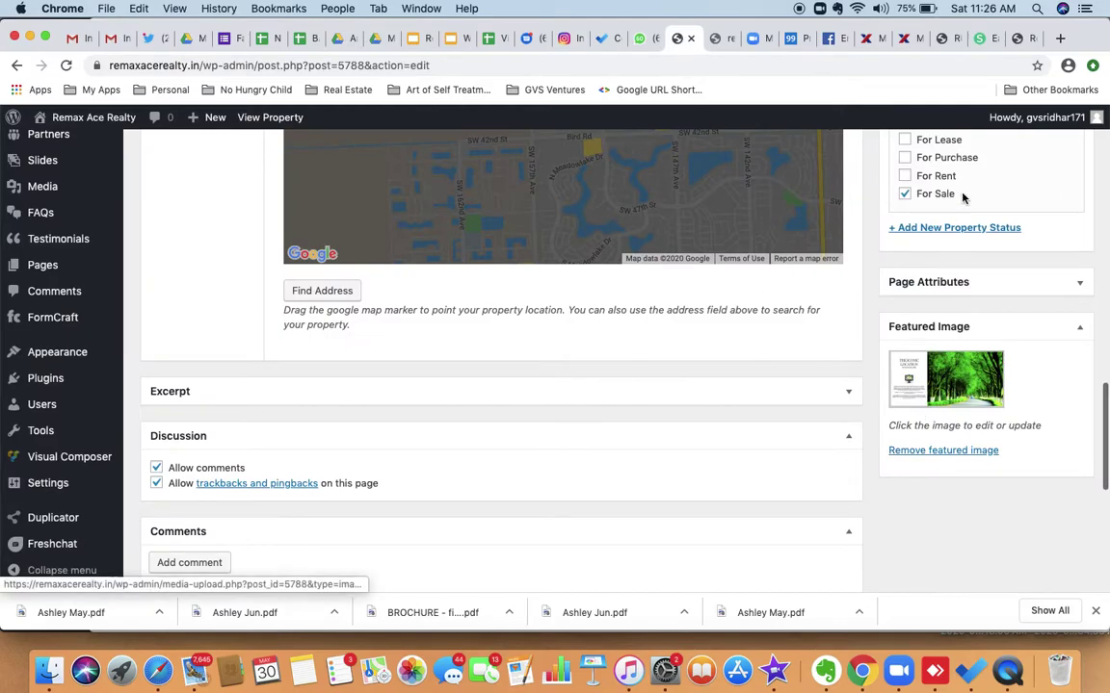
click(1024, 38)
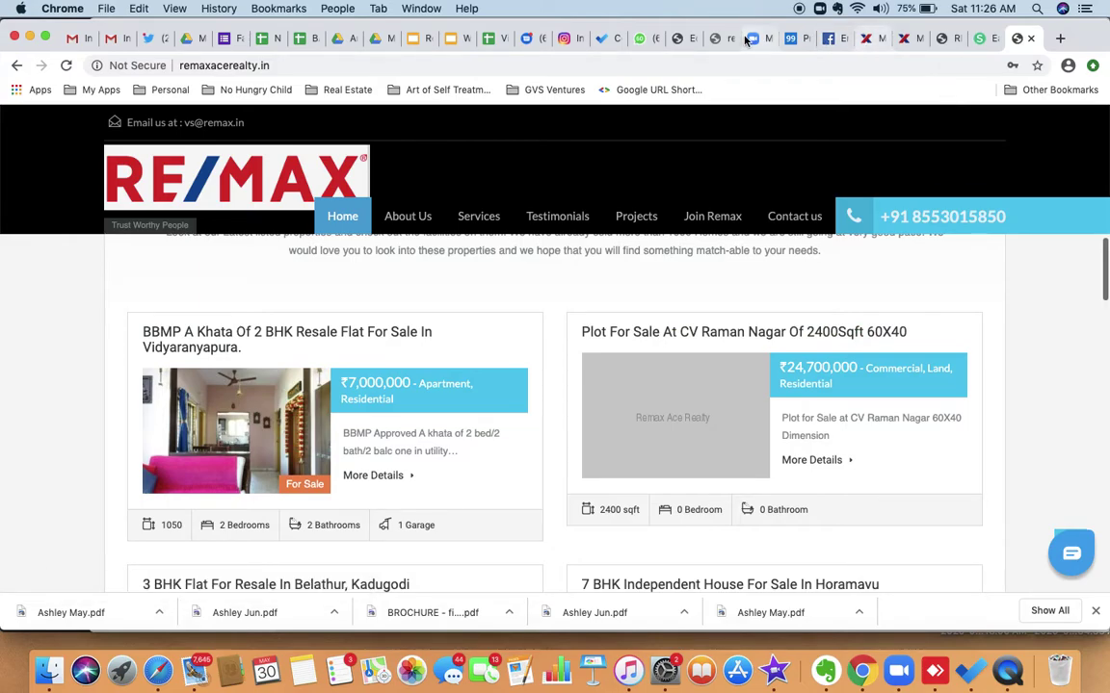
Step: Return to the property editor and review the plot's gallery images
click(683, 38)
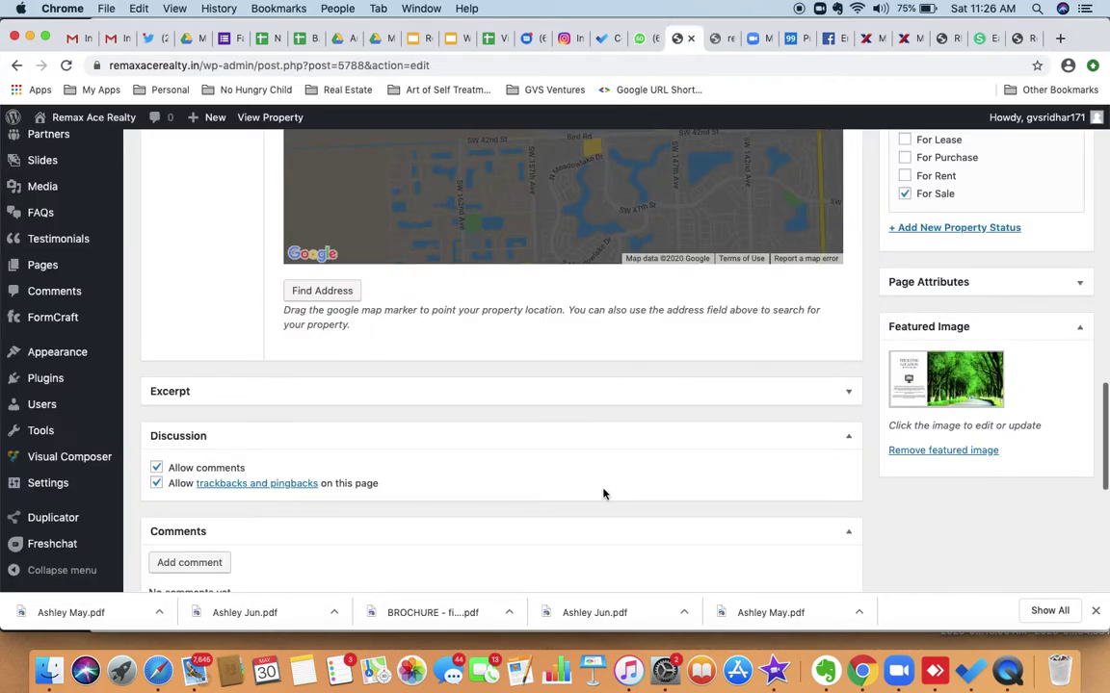
scroll(602, 490, up, 3)
scroll(603, 489, up, 10)
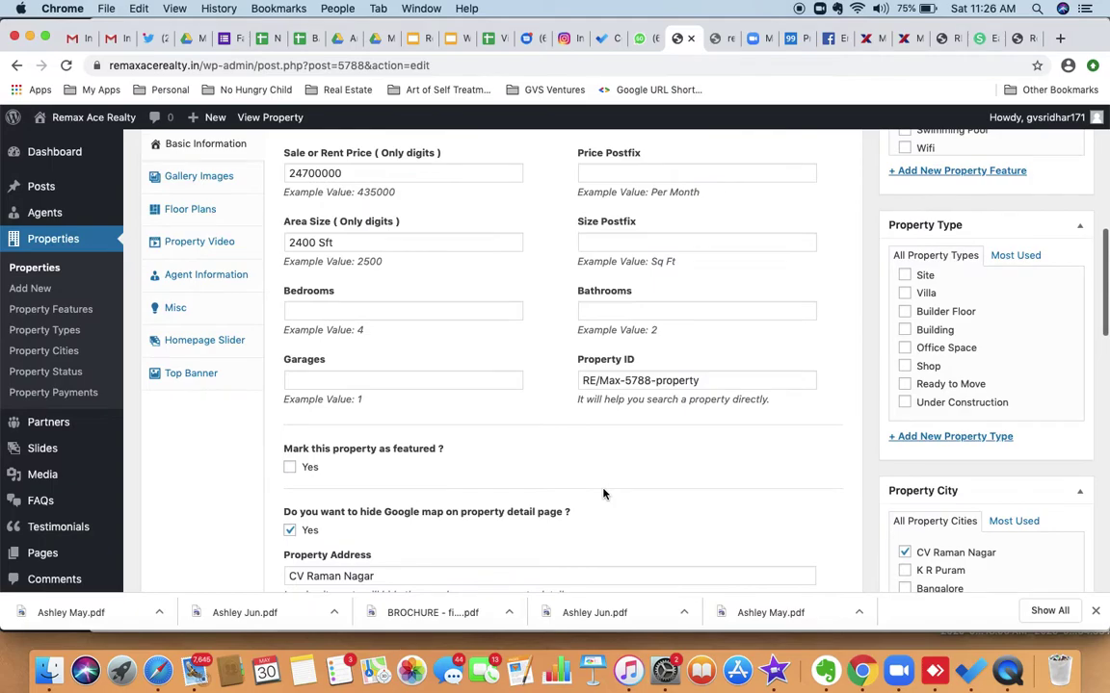
scroll(604, 487, up, 1)
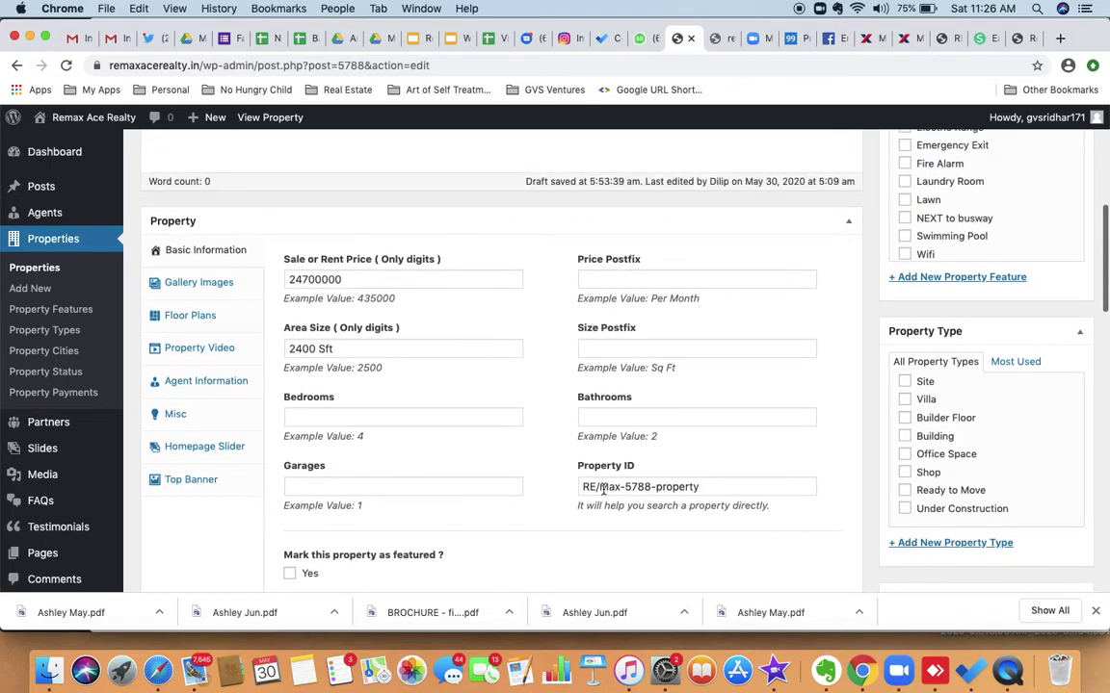
click(199, 286)
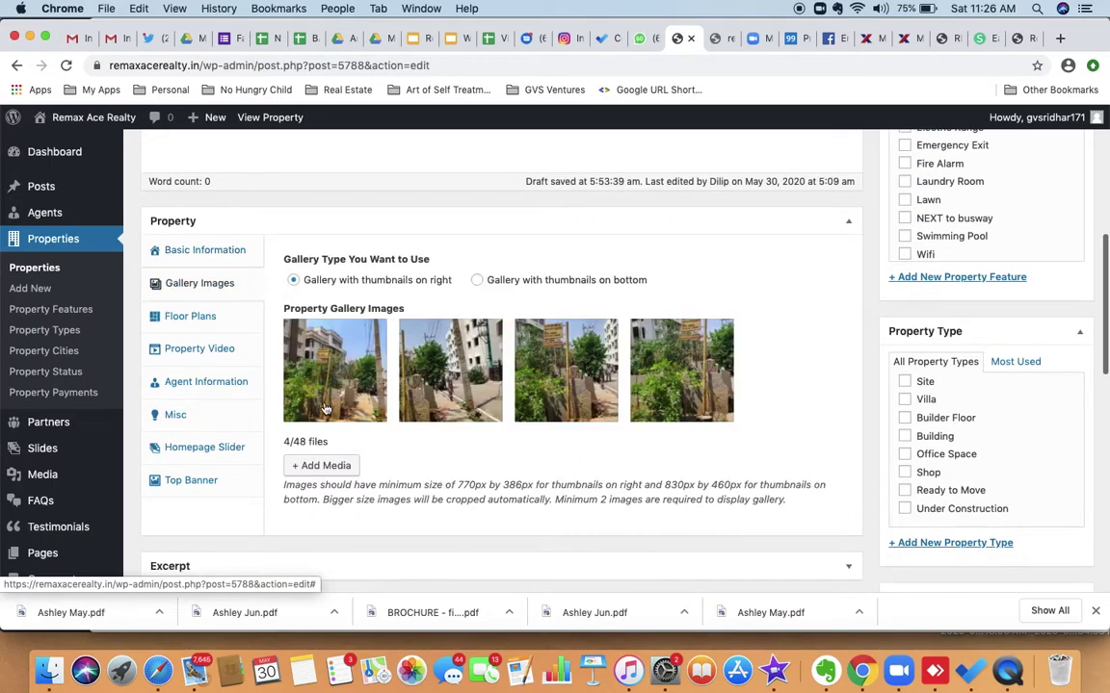
mouse_move(347, 396)
Step: Set the agent information box to display Agent Information and select the agent who last edited the listing
click(198, 386)
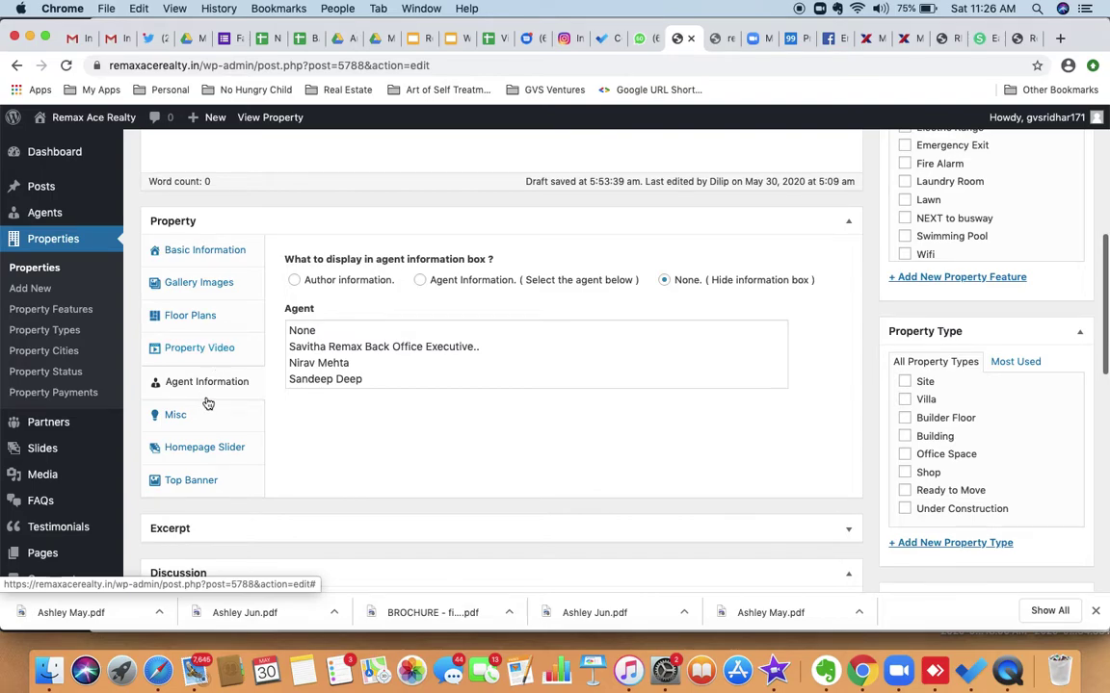
click(421, 281)
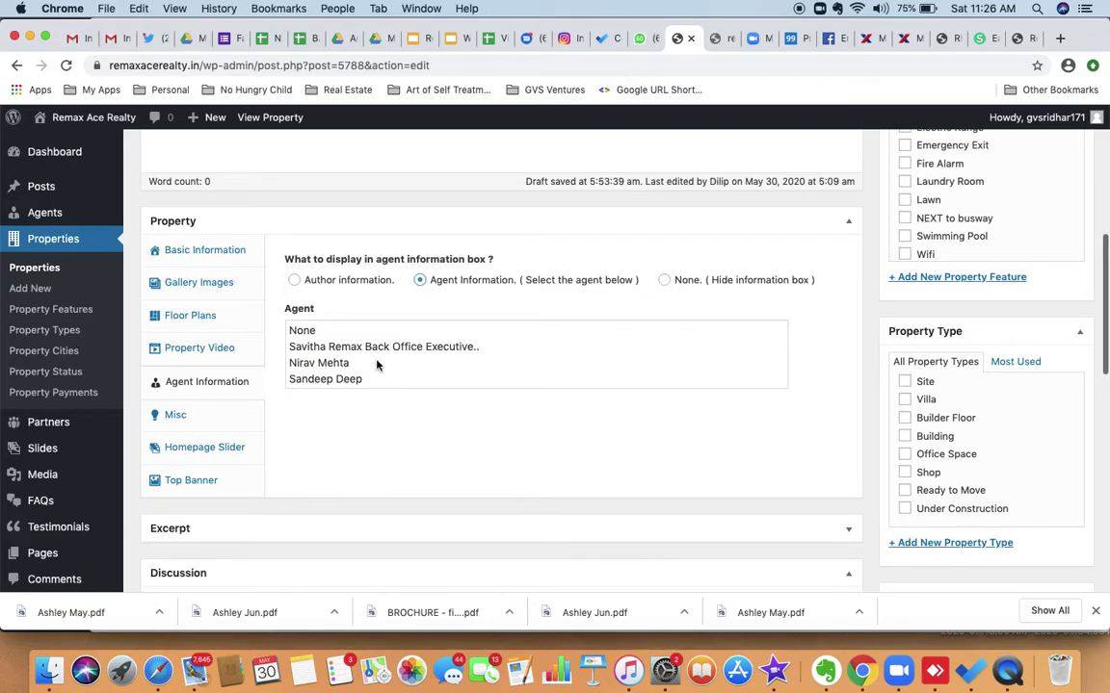
scroll(377, 364, down, 3)
scroll(347, 356, up, 2)
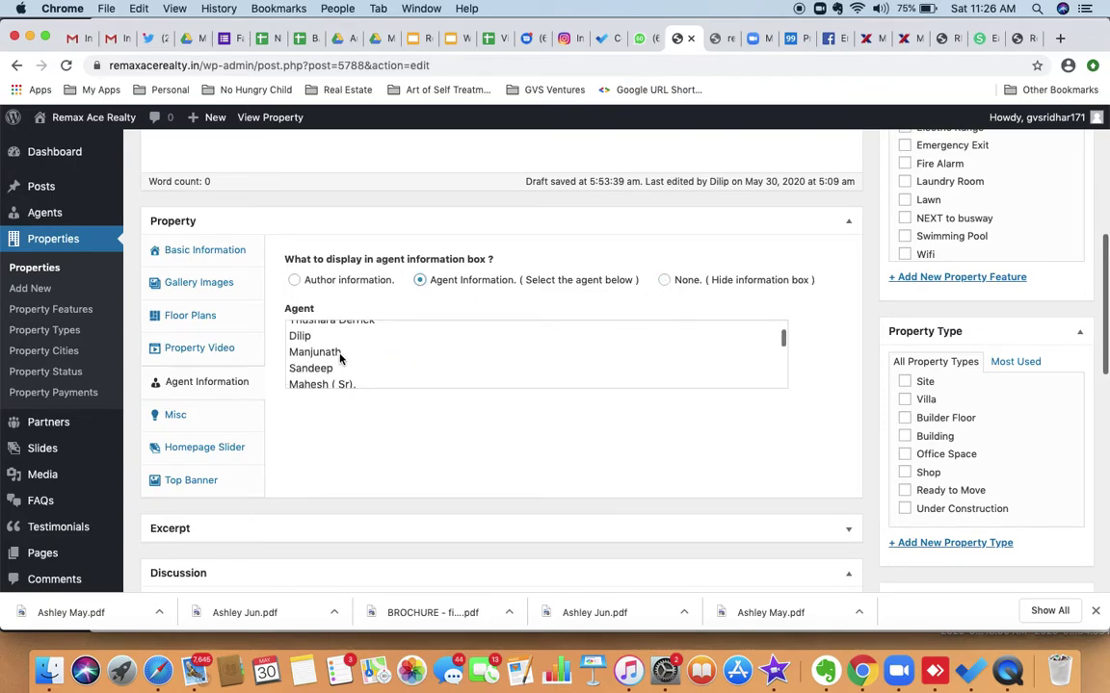
click(304, 339)
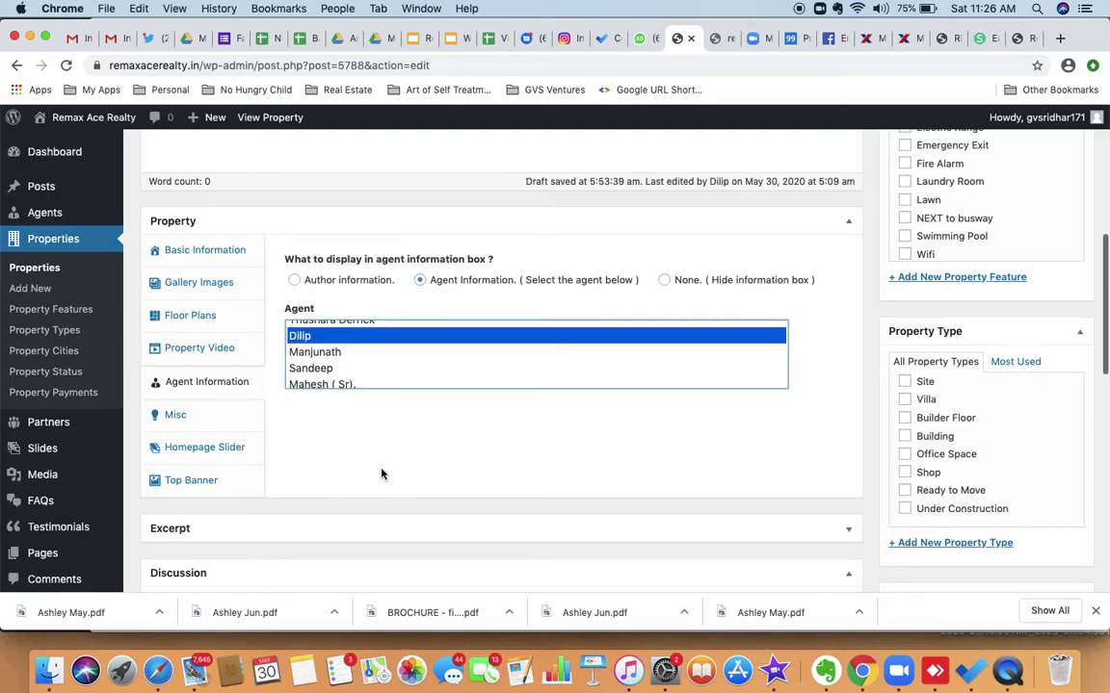
Step: Open the property's Misc settings and review the sticky option, label, attachments, owner details and private note fields
scroll(381, 472, down, 1)
click(199, 359)
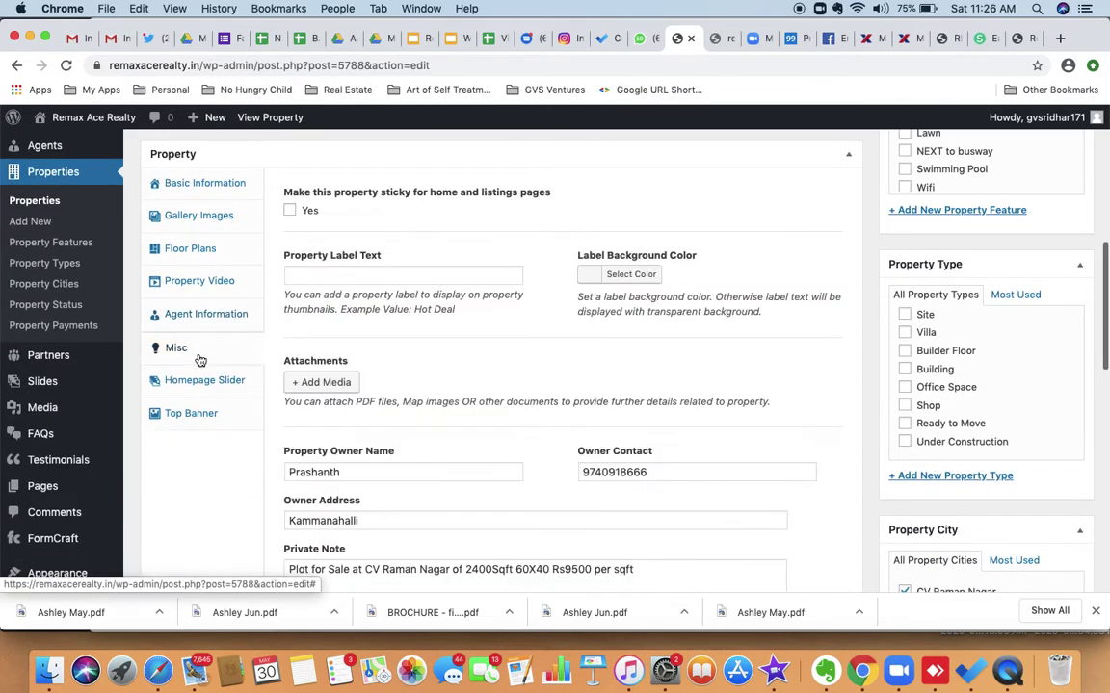
scroll(381, 394, down, 3)
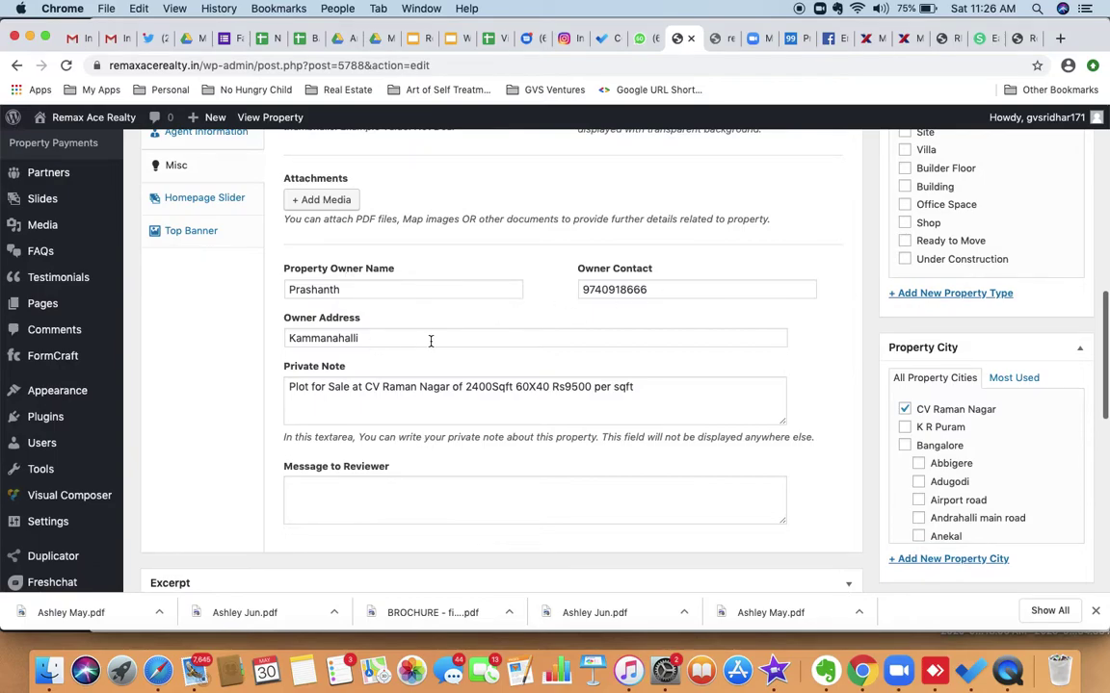
scroll(430, 341, up, 3)
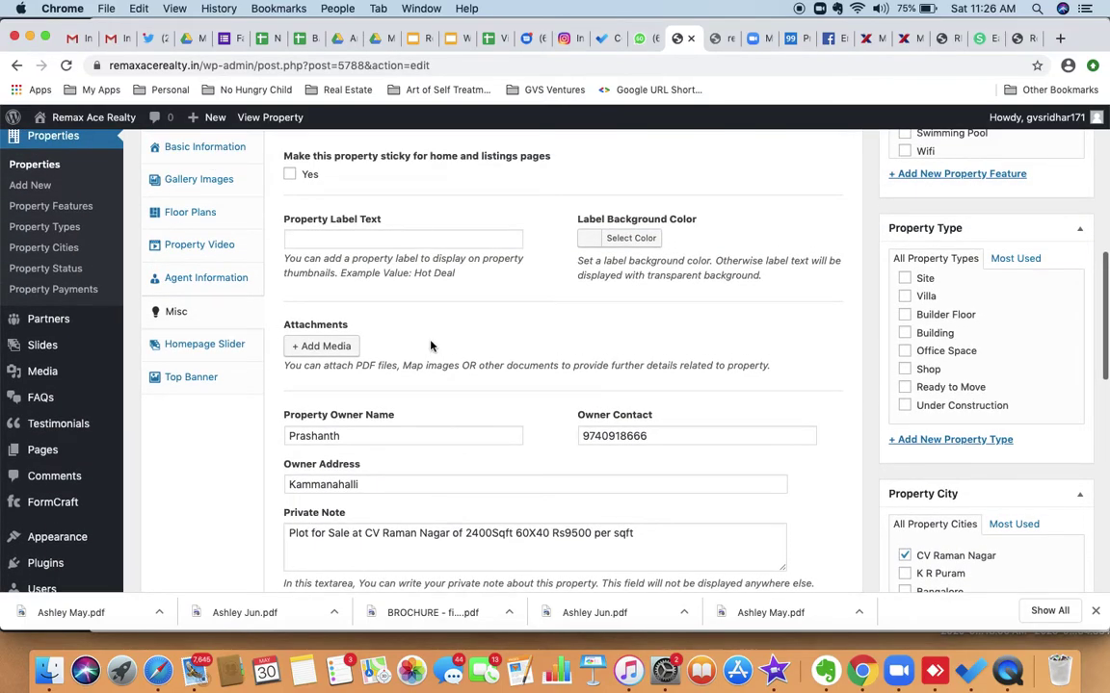
scroll(431, 346, up, 1)
Step: In the Homepage Slider settings, switch adding this property to the slider to No and back to Yes
click(216, 392)
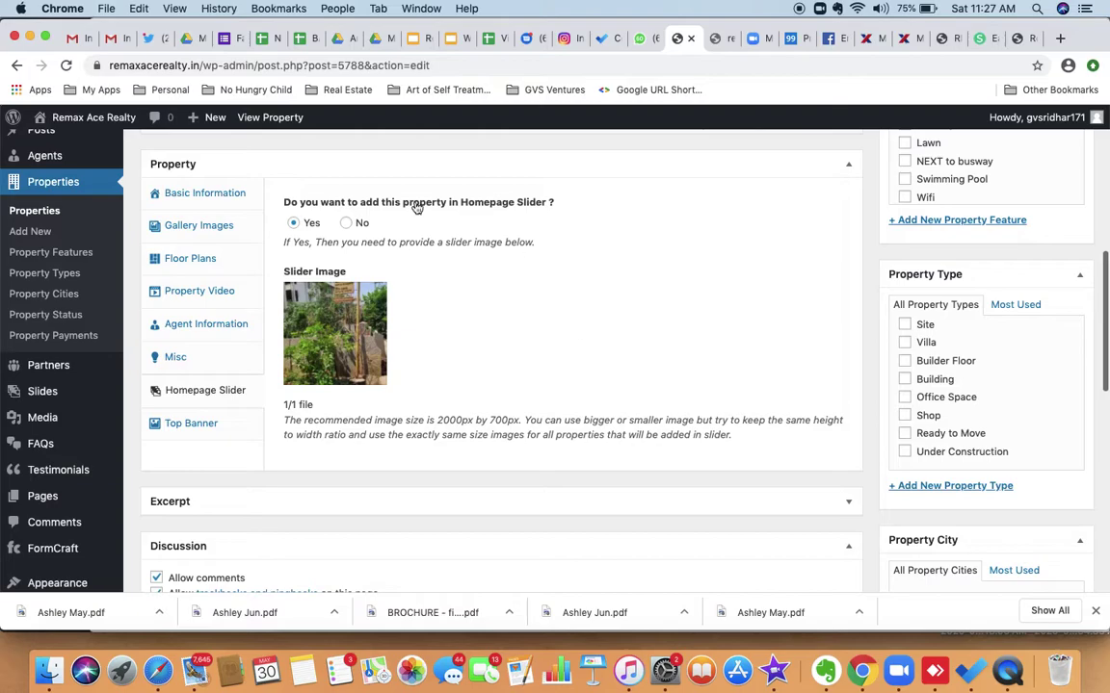
click(348, 225)
click(293, 222)
Step: Add the Site property type to the listing, check the other ticked types, and remove Site again
scroll(953, 380, down, 3)
scroll(926, 298, down, 2)
scroll(970, 292, up, 3)
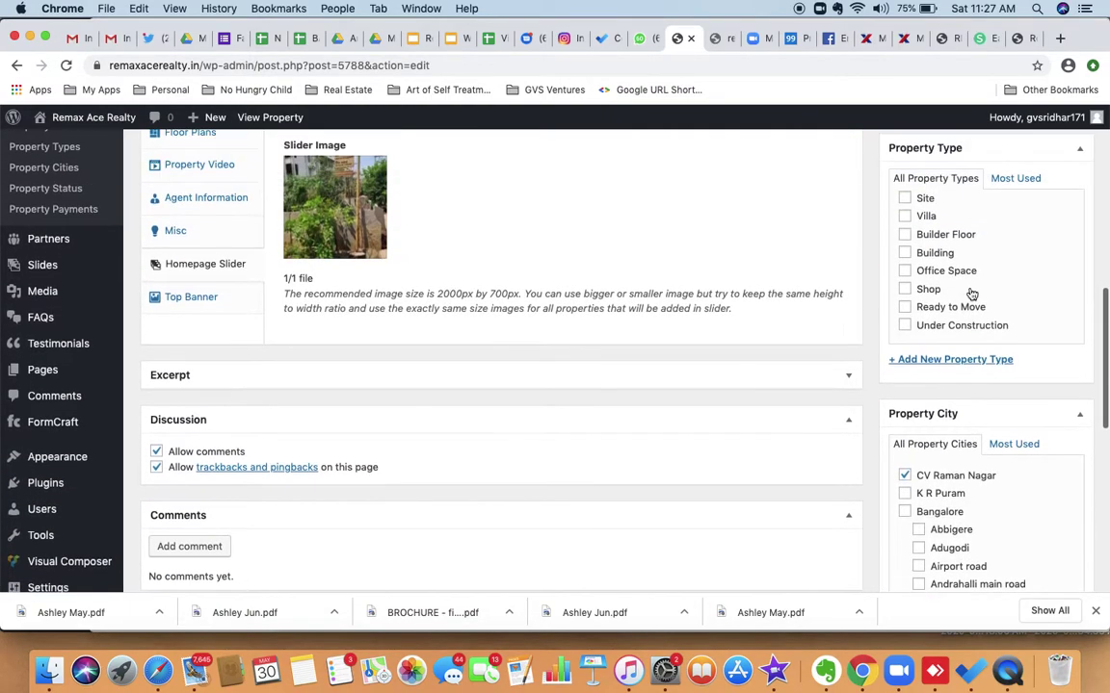
click(906, 200)
scroll(1011, 276, down, 3)
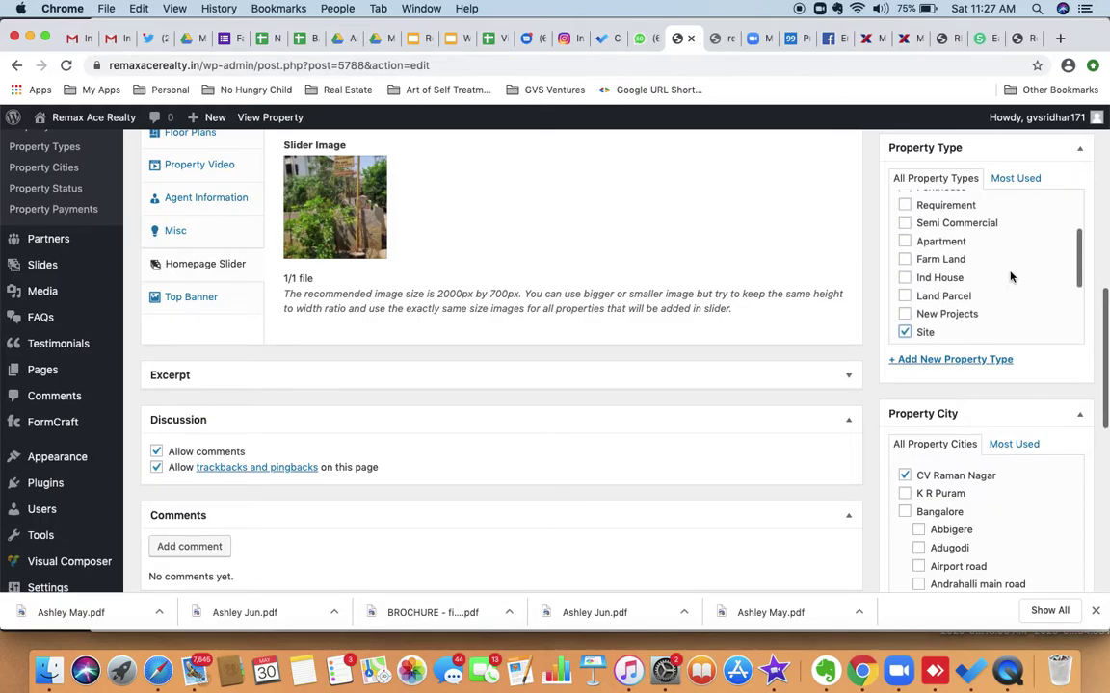
scroll(1010, 277, down, 3)
scroll(1010, 276, up, 10)
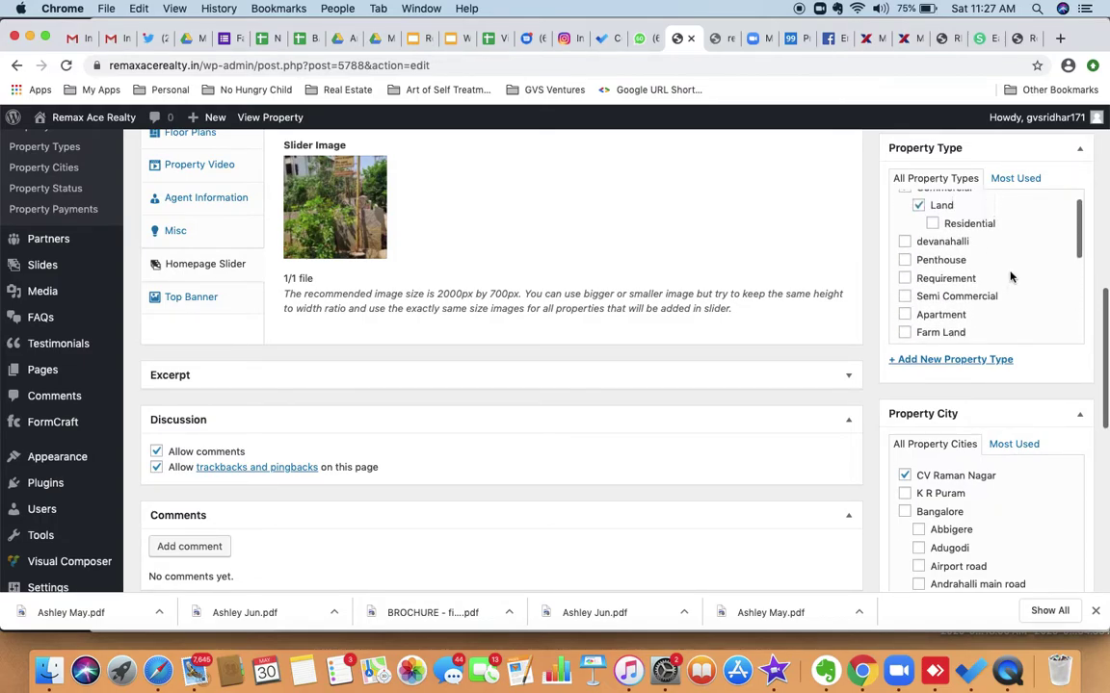
scroll(1010, 277, down, 5)
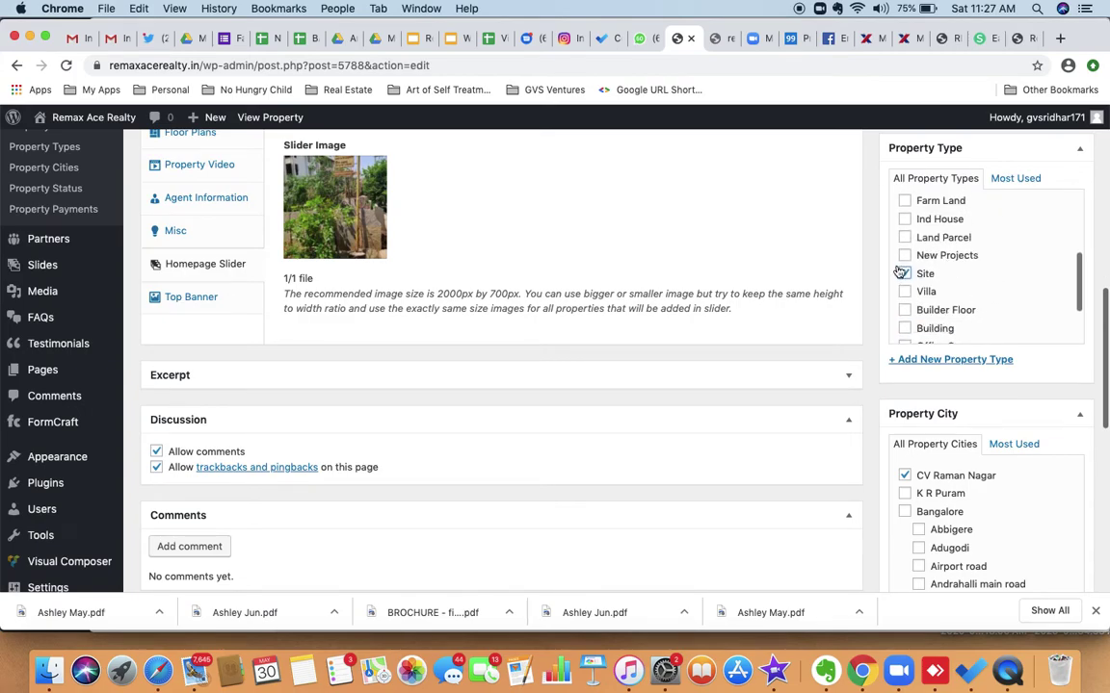
click(906, 274)
scroll(915, 245, down, 3)
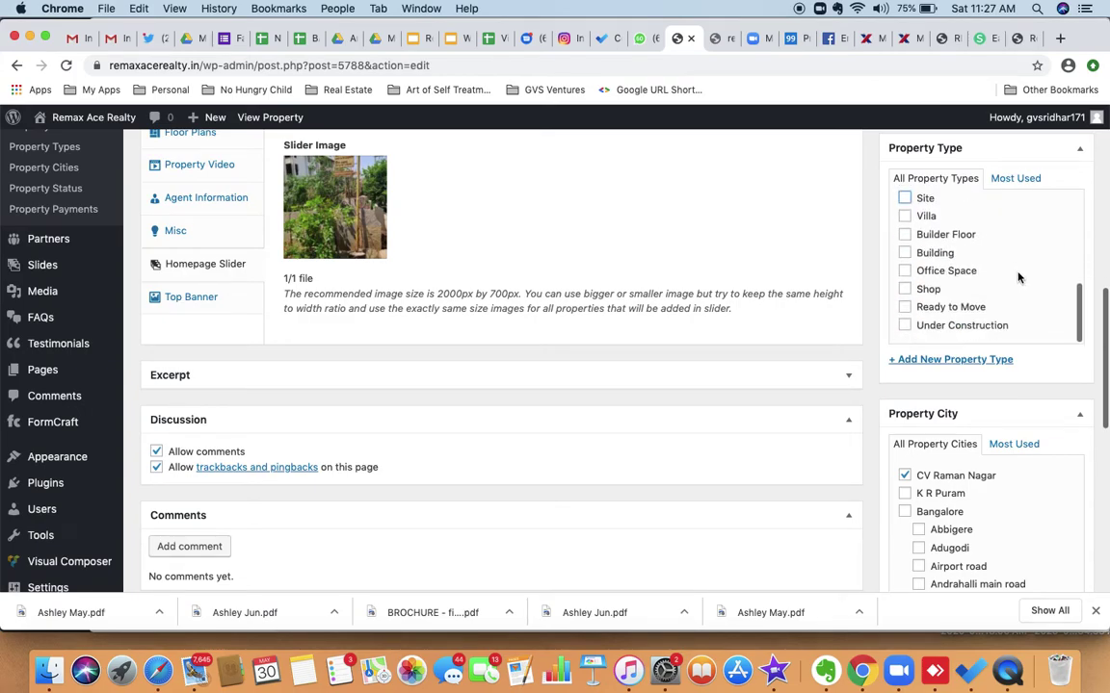
scroll(1038, 416, down, 10)
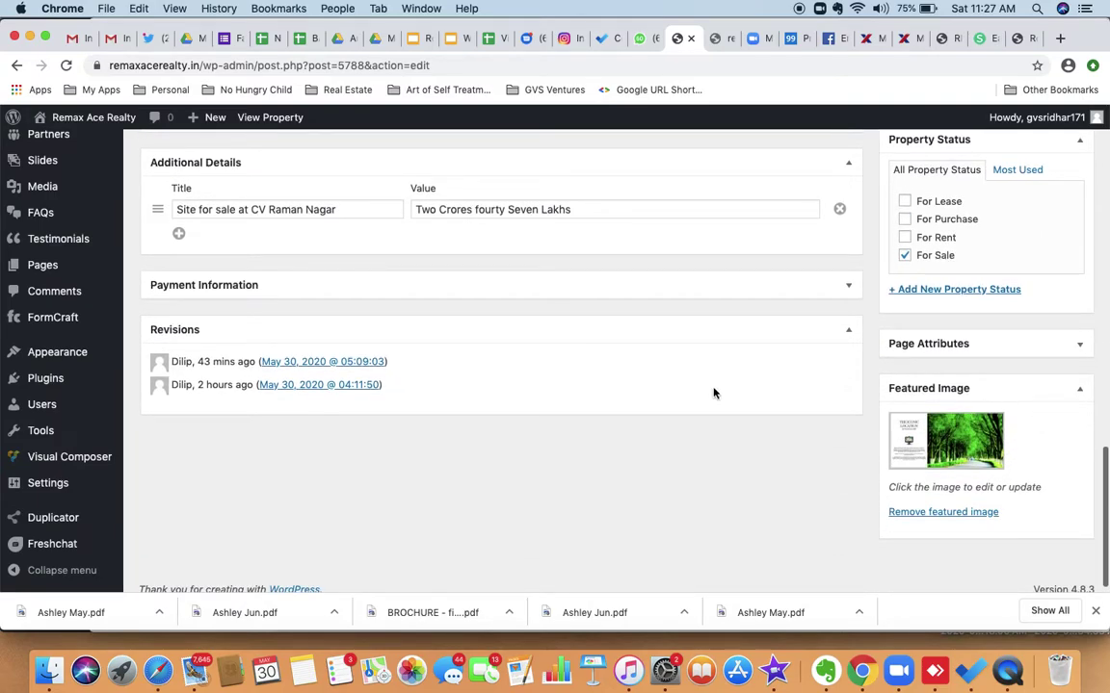
scroll(714, 393, up, 15)
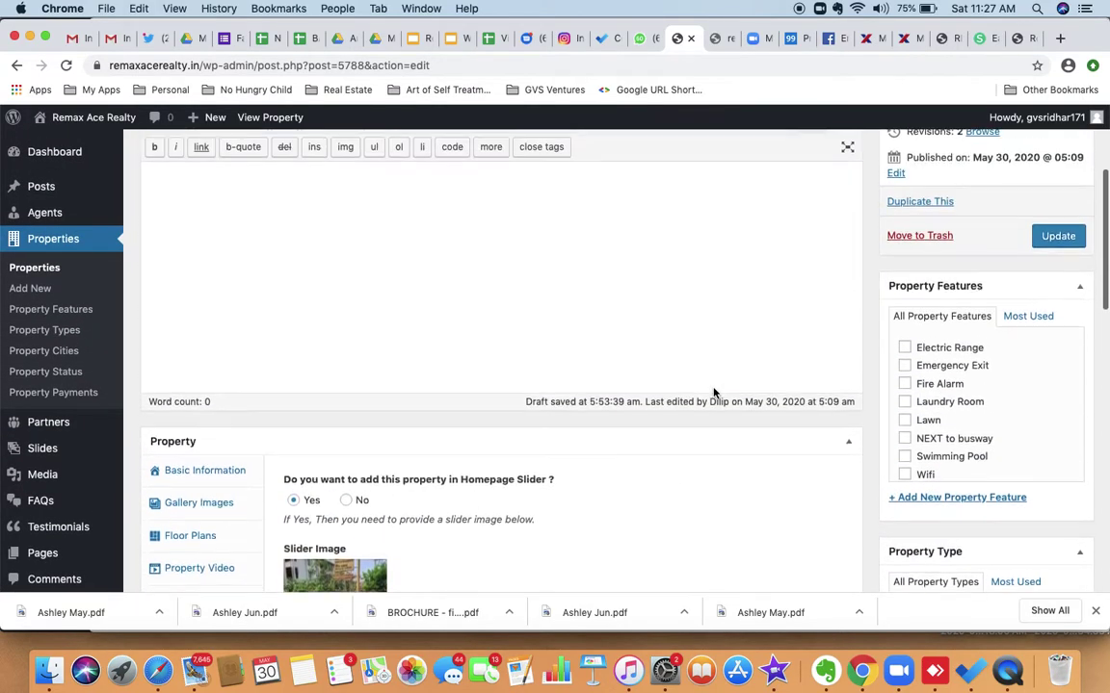
scroll(714, 393, up, 5)
click(228, 414)
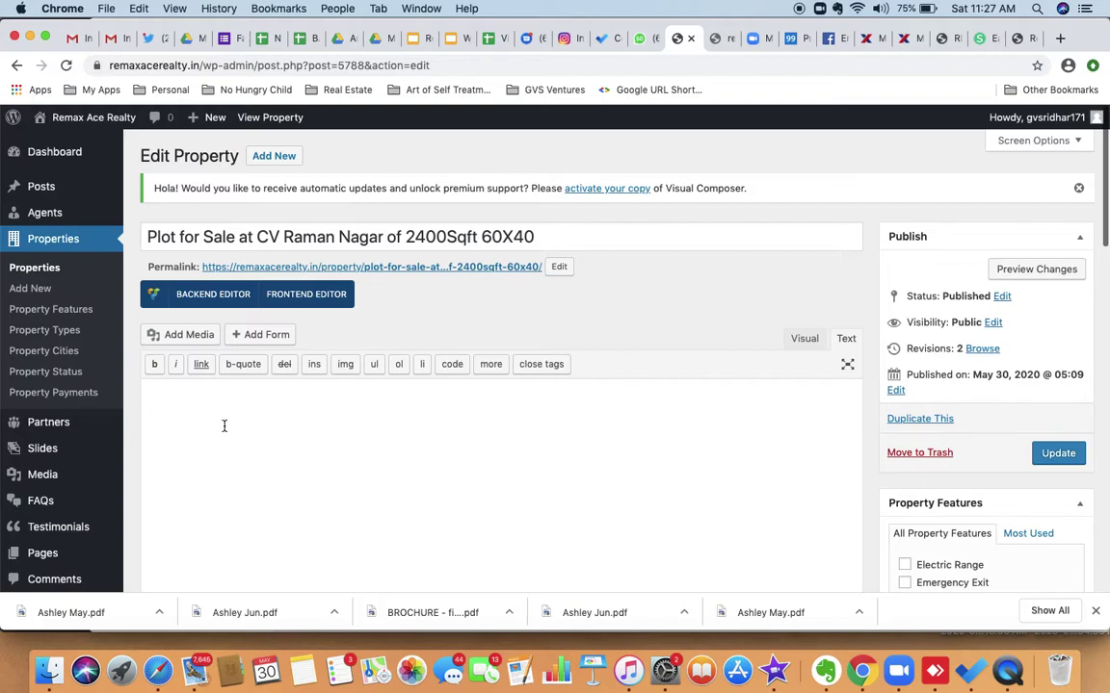
right_click(231, 420)
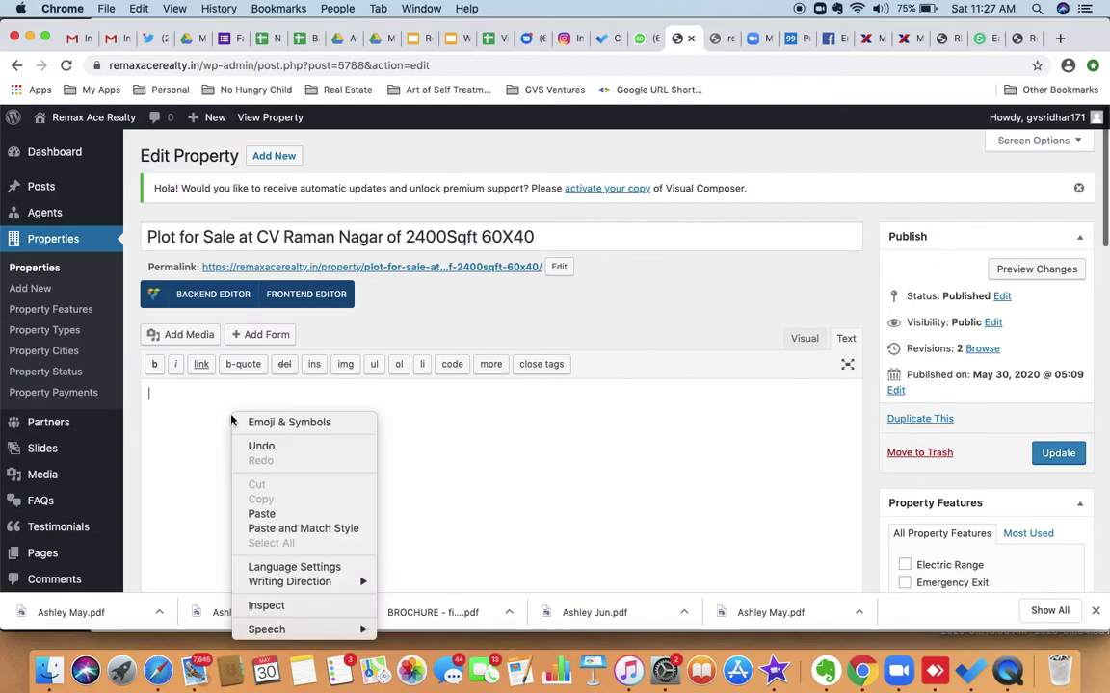
click(429, 431)
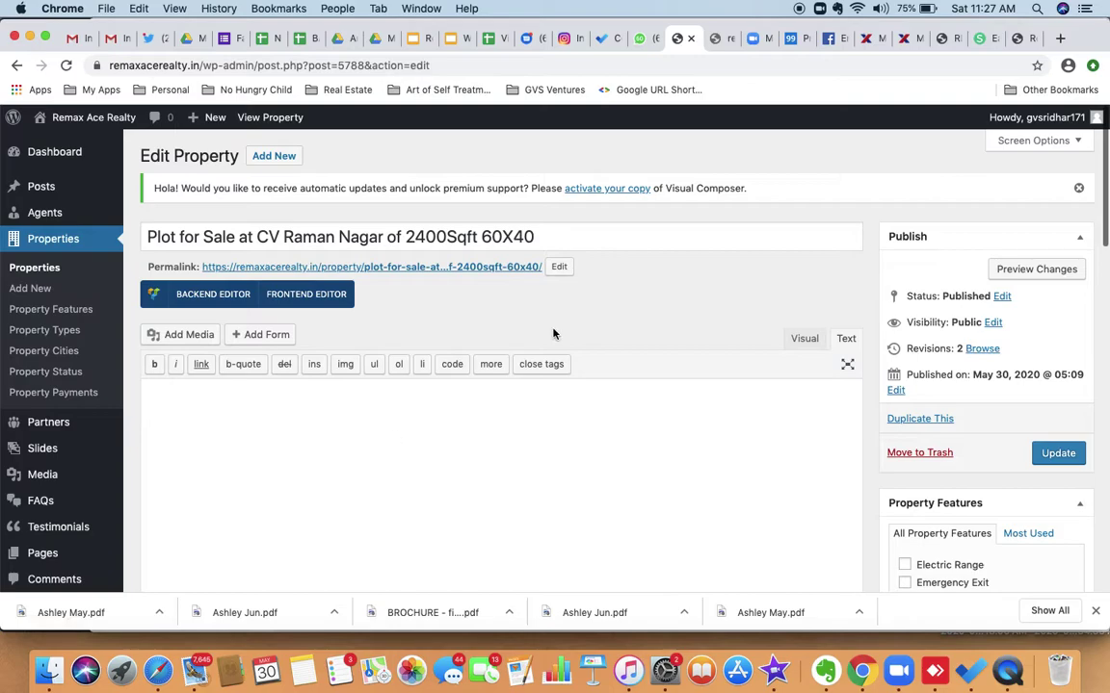
Step: Write "Commercial land ....." at the end of the Evernote quick note and copy that line
click(838, 9)
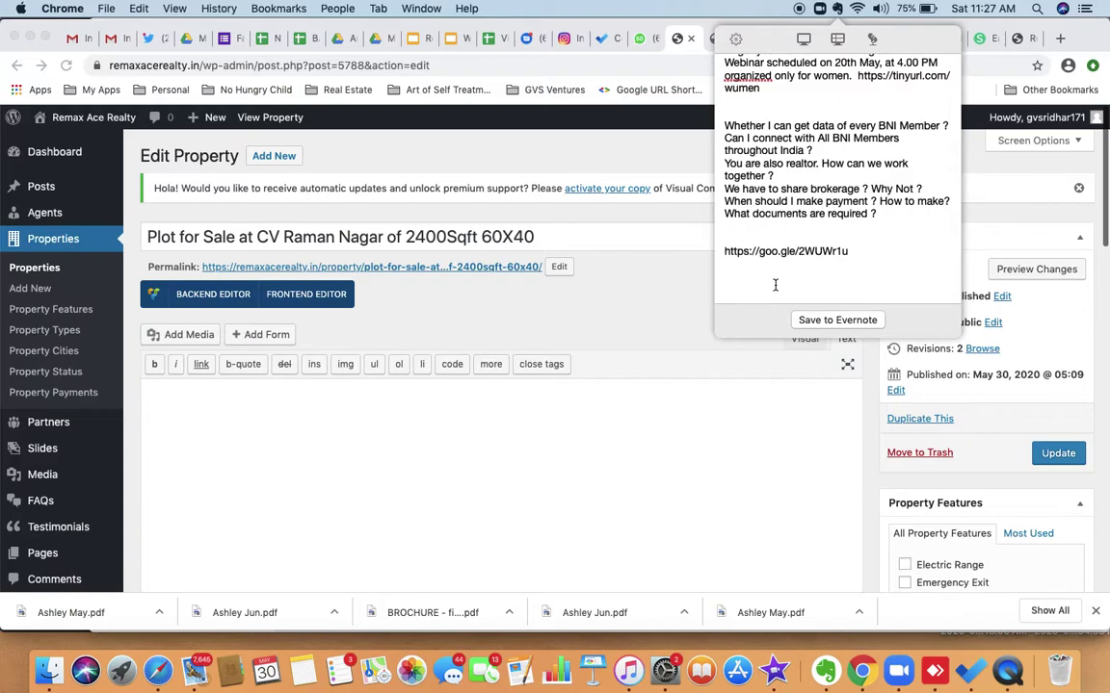
text(Commercial land .....)
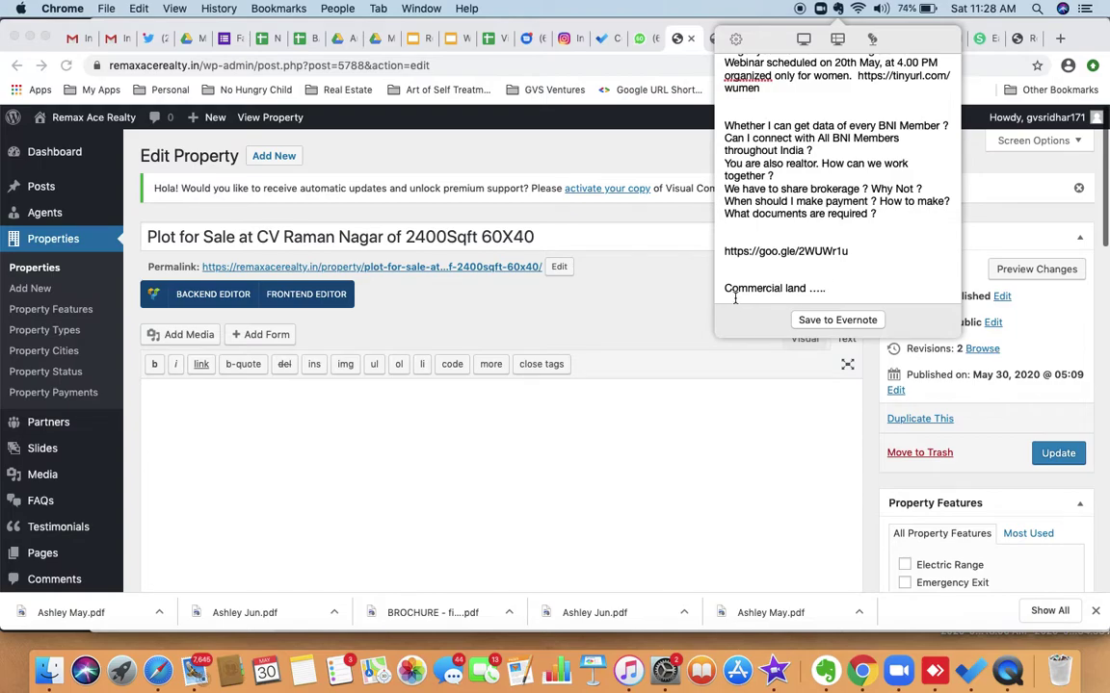
triple_click(858, 276)
drag(858, 280, 852, 294)
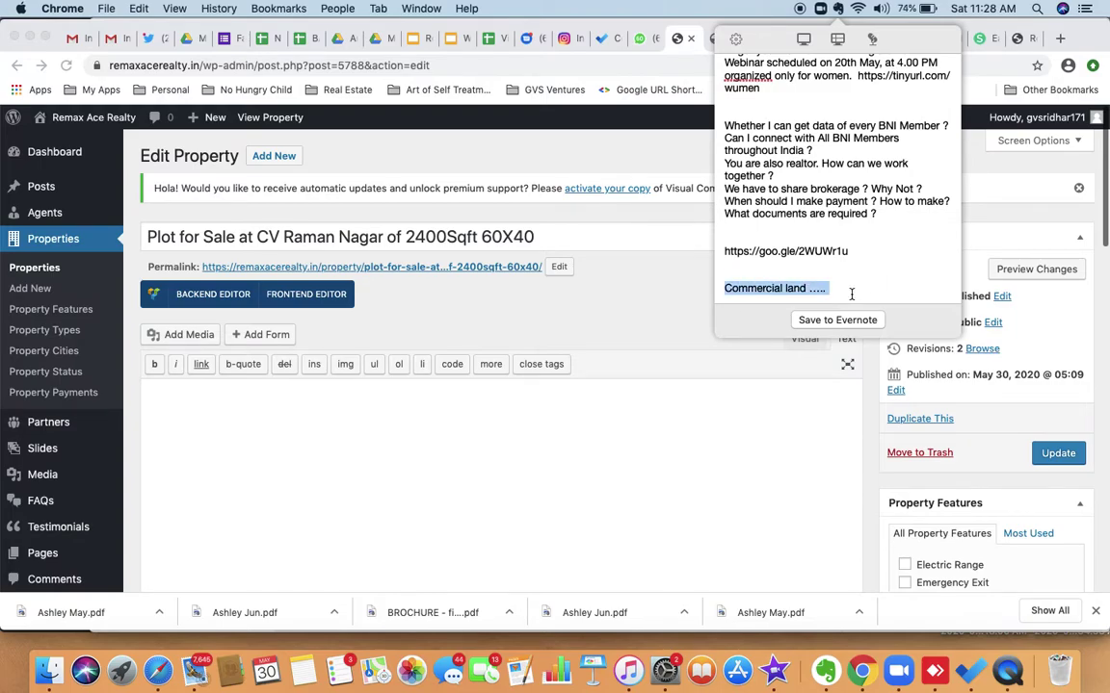
right_click(786, 296)
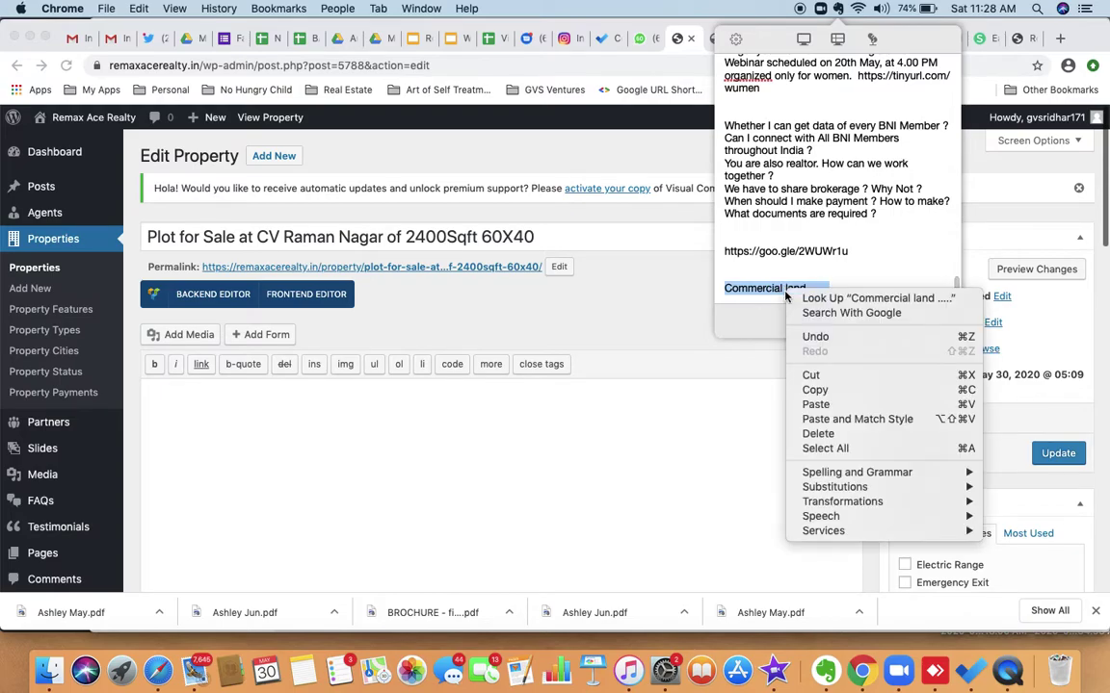
click(818, 391)
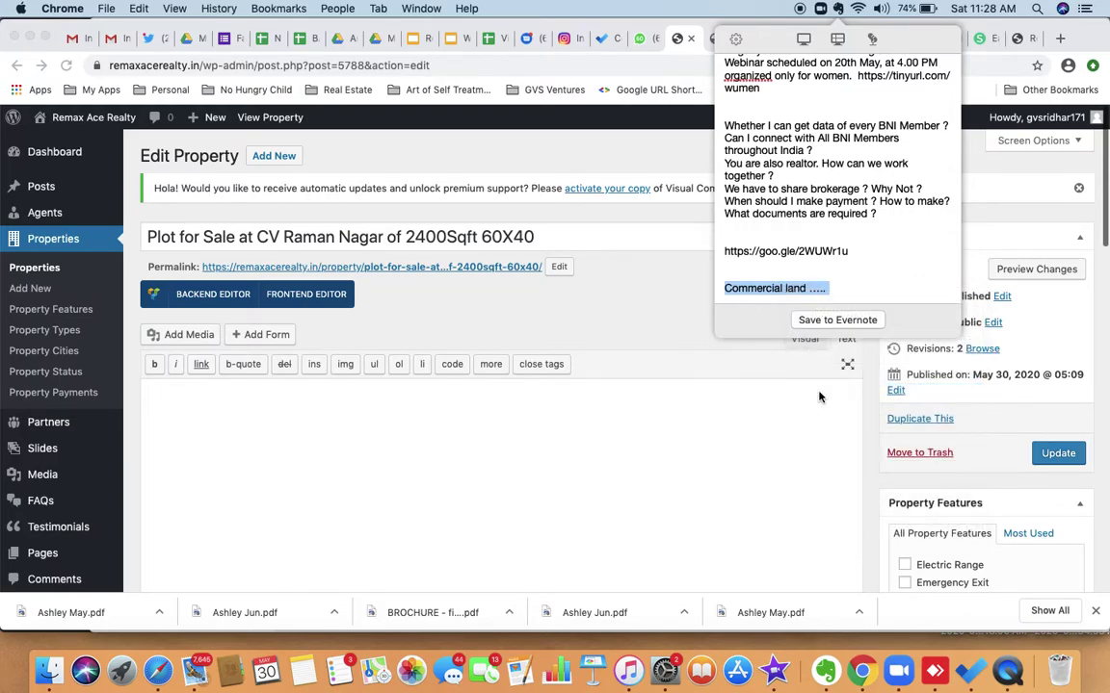
Step: Paste the copied "Commercial land ....." line into the listing's description, and delete it again
click(376, 477)
right_click(375, 453)
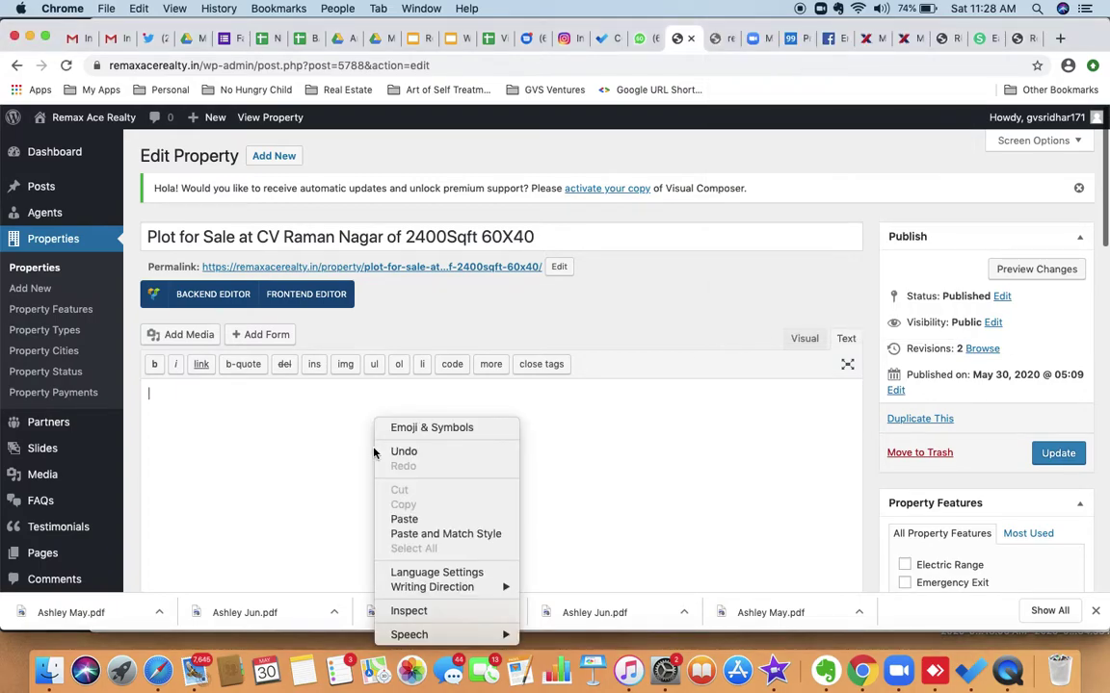
click(404, 520)
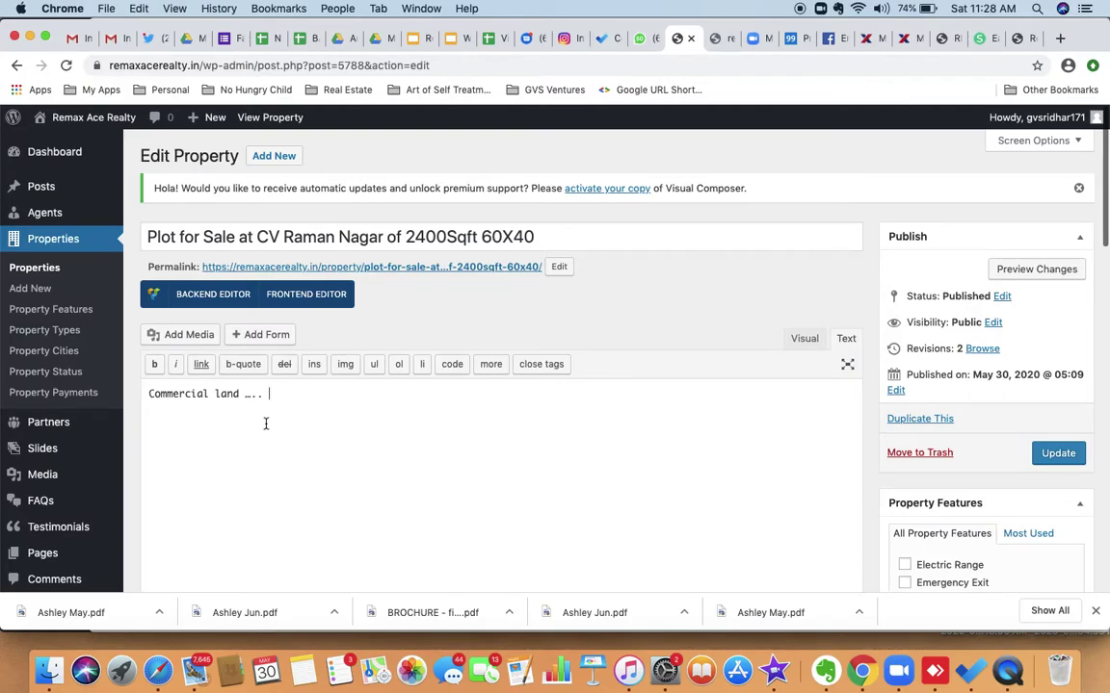
drag(143, 394, 319, 423)
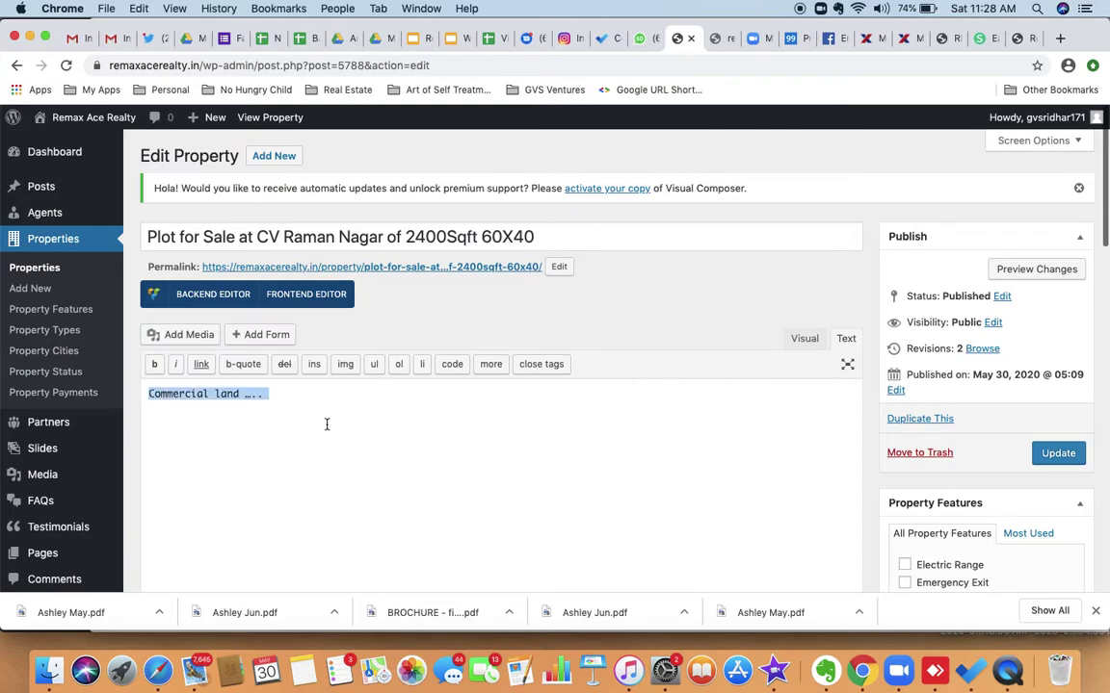
key(BackSpace)
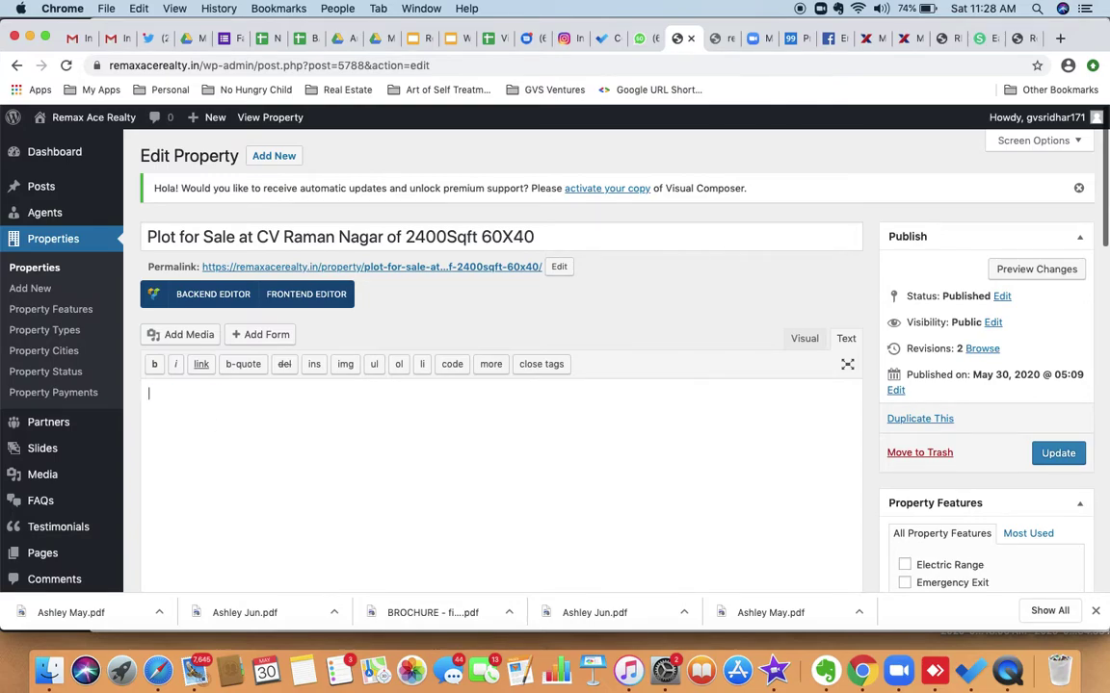
Step: Save the listing's changes and reload the remaxacerealty.in homepage to check the CV Raman Nagar plot's entry
click(1058, 453)
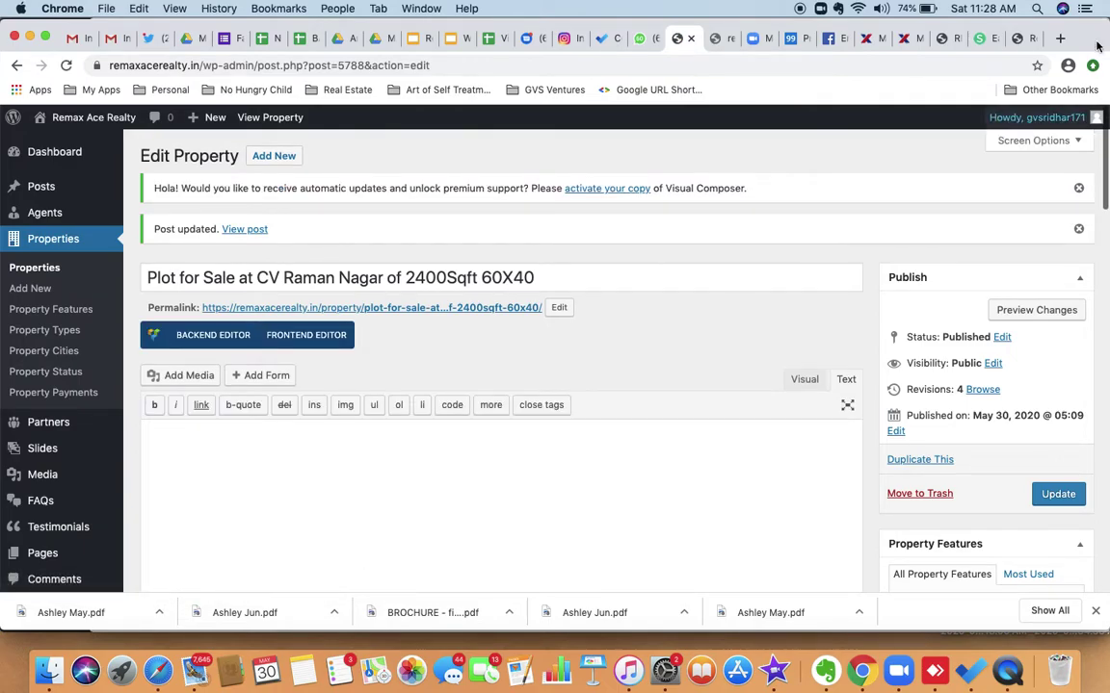
click(1025, 40)
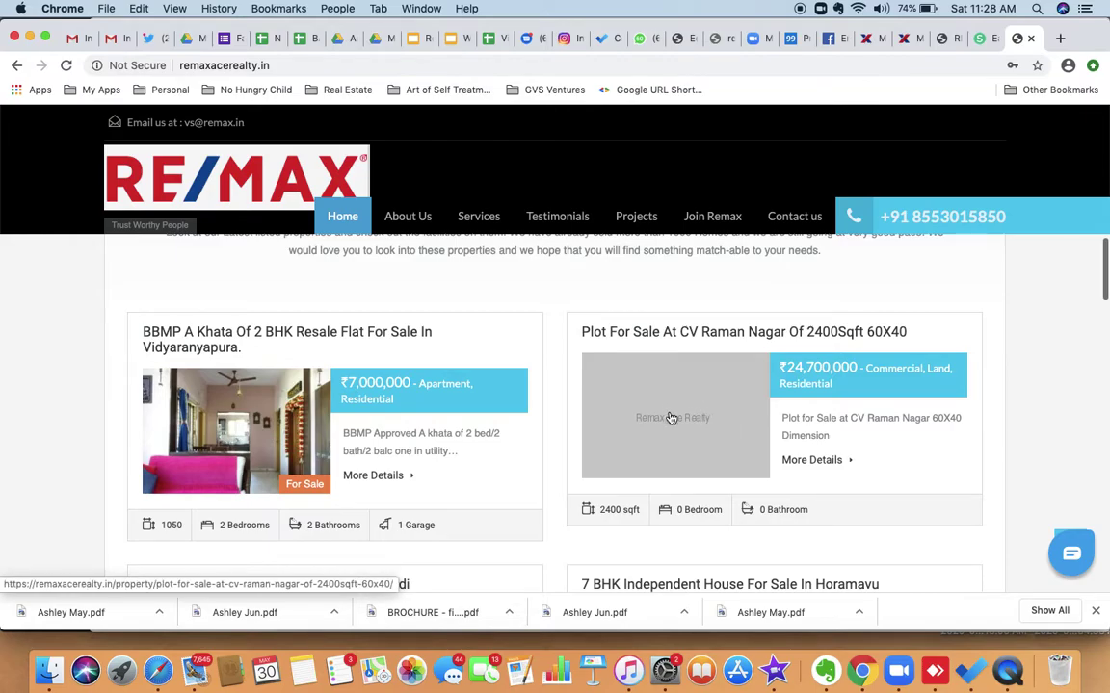
click(67, 69)
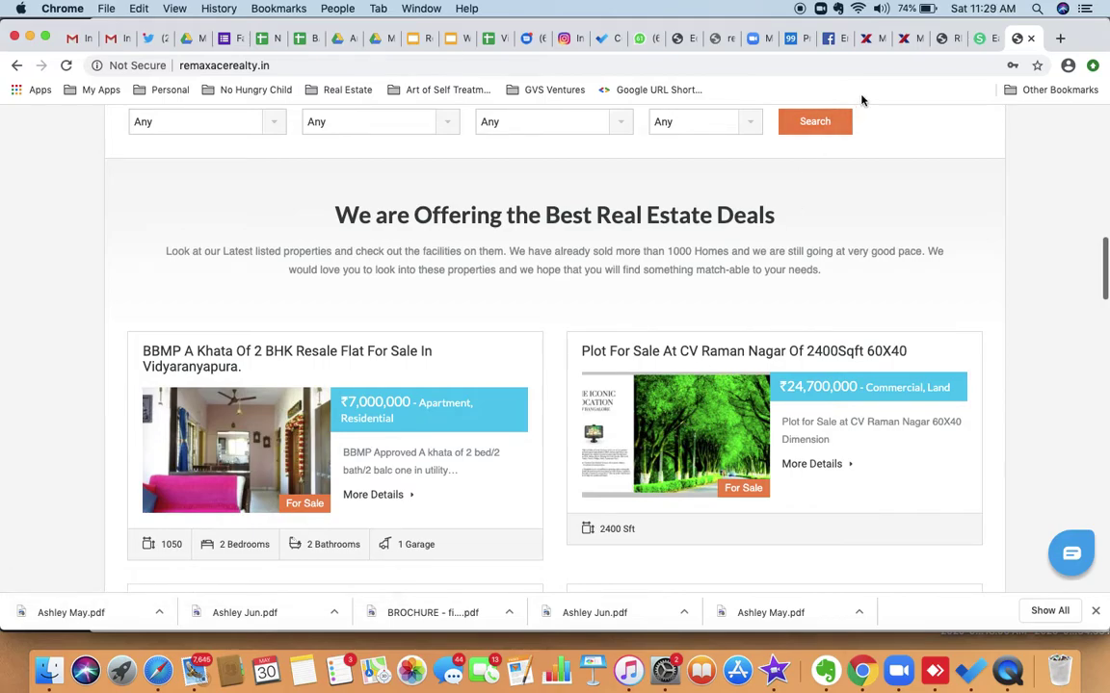
Step: Open the CV Raman Nagar plot's public page from the homepage and examine its photos, agent contact box, price, type and additional details
click(680, 39)
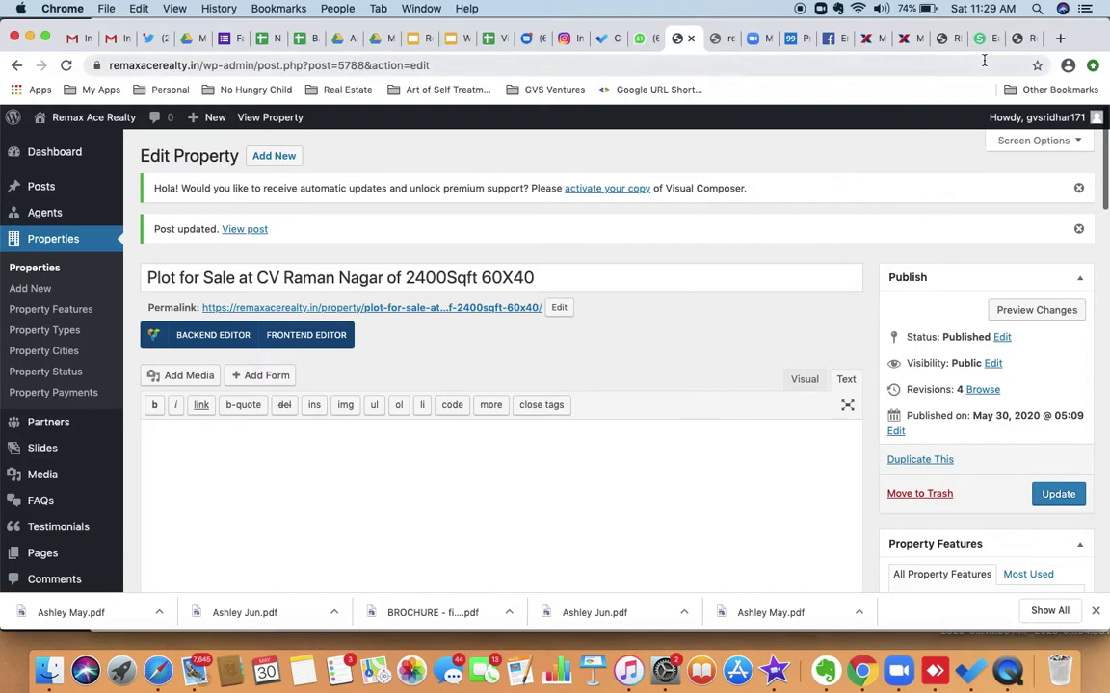
click(1022, 41)
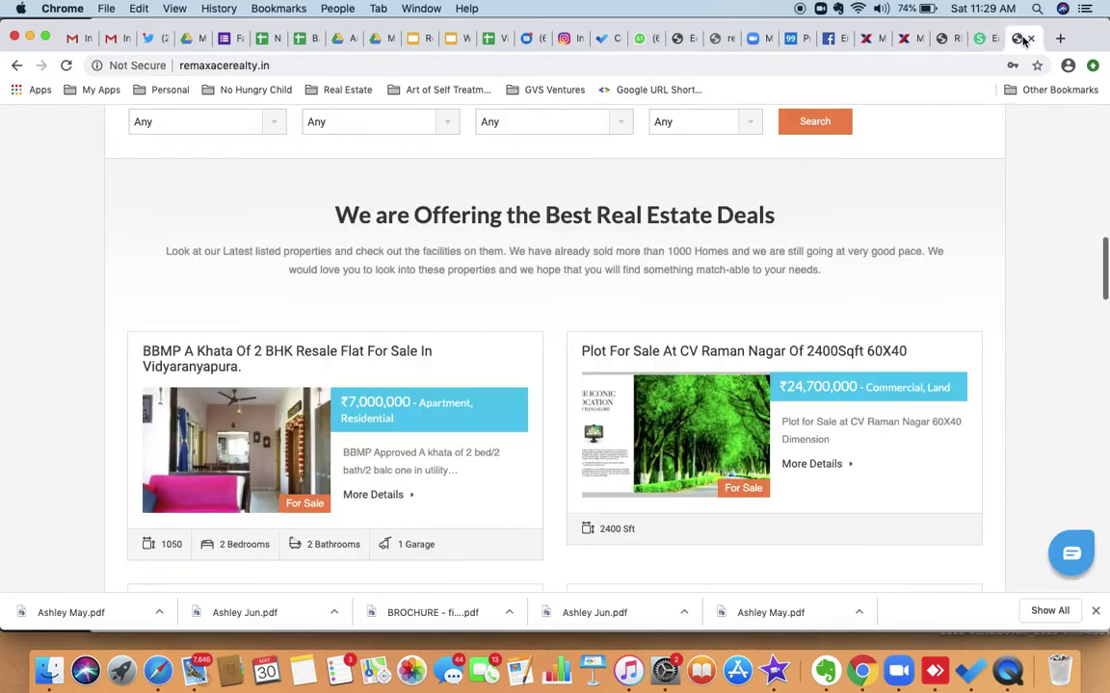
click(653, 359)
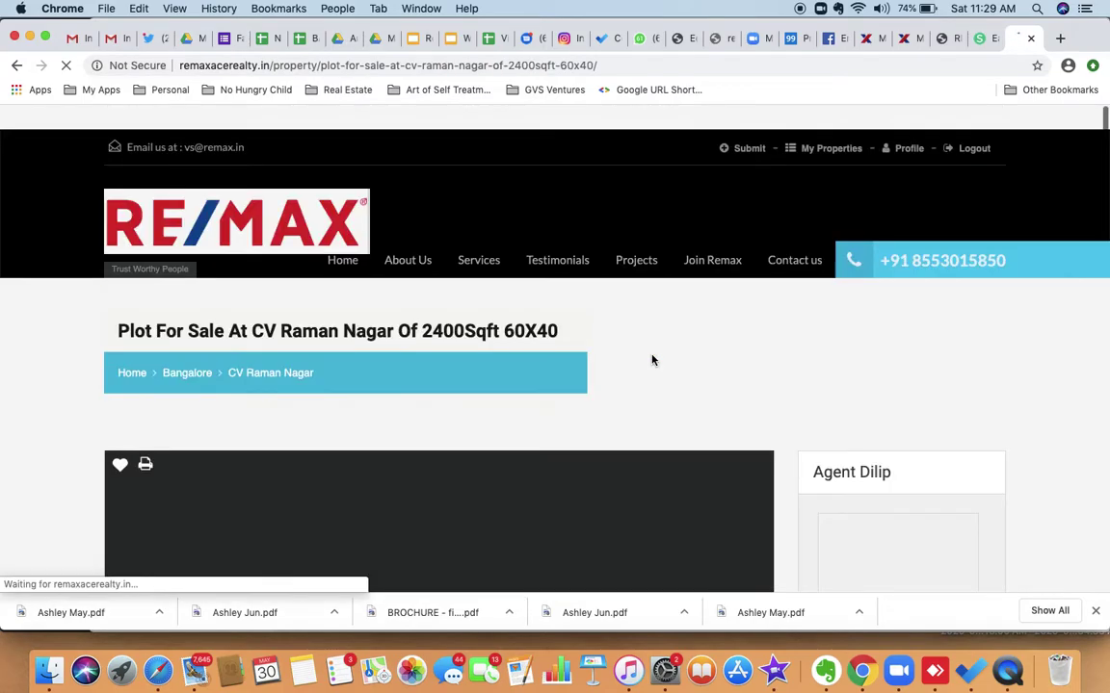
scroll(742, 414, down, 5)
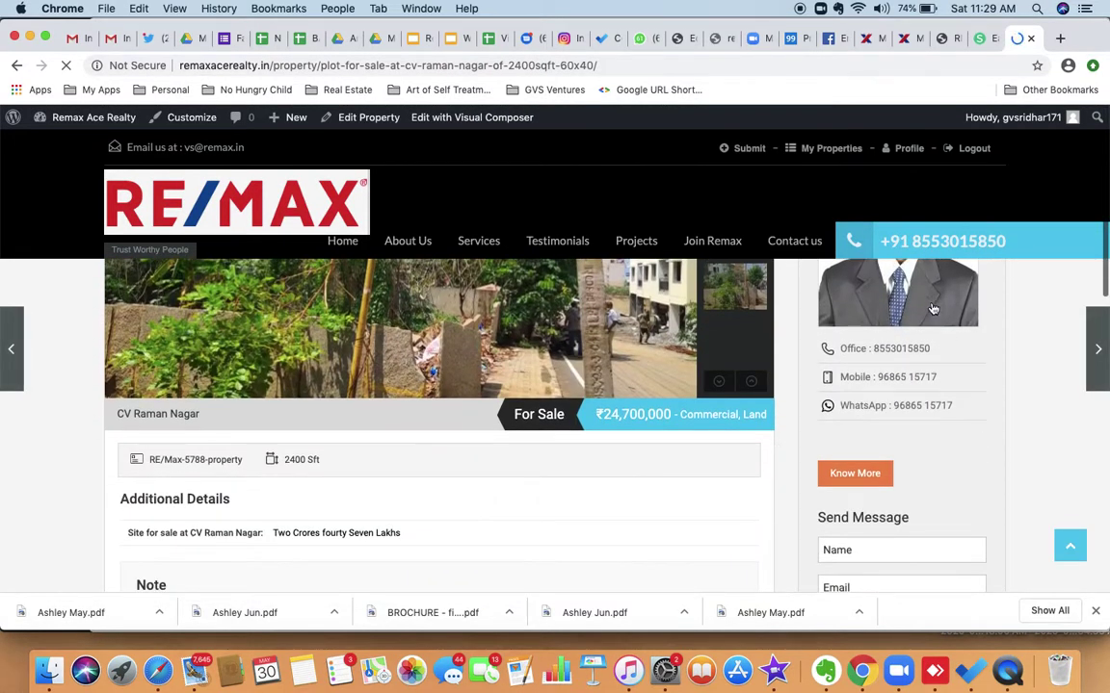
scroll(922, 402, up, 5)
scroll(959, 340, down, 4)
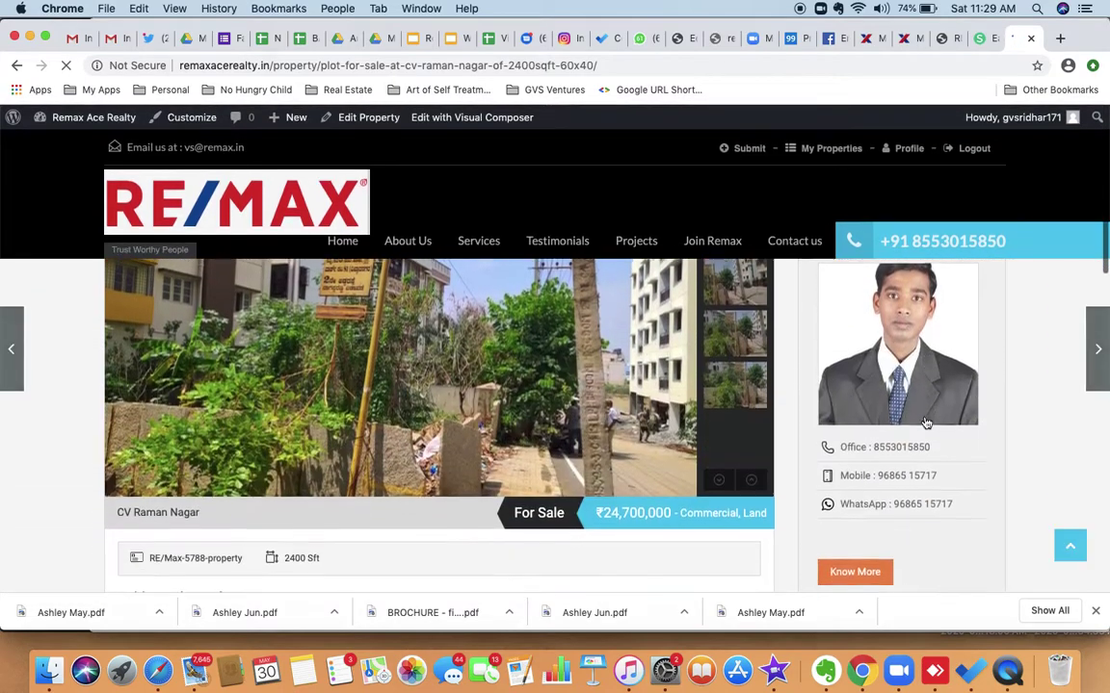
scroll(604, 416, down, 5)
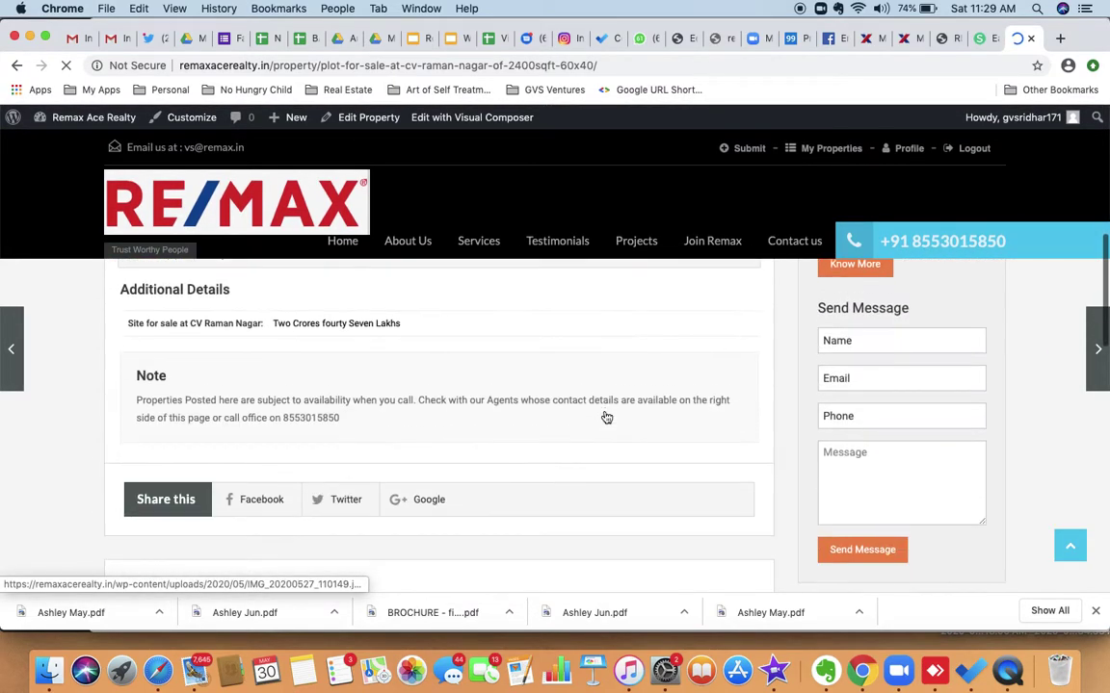
scroll(605, 416, up, 3)
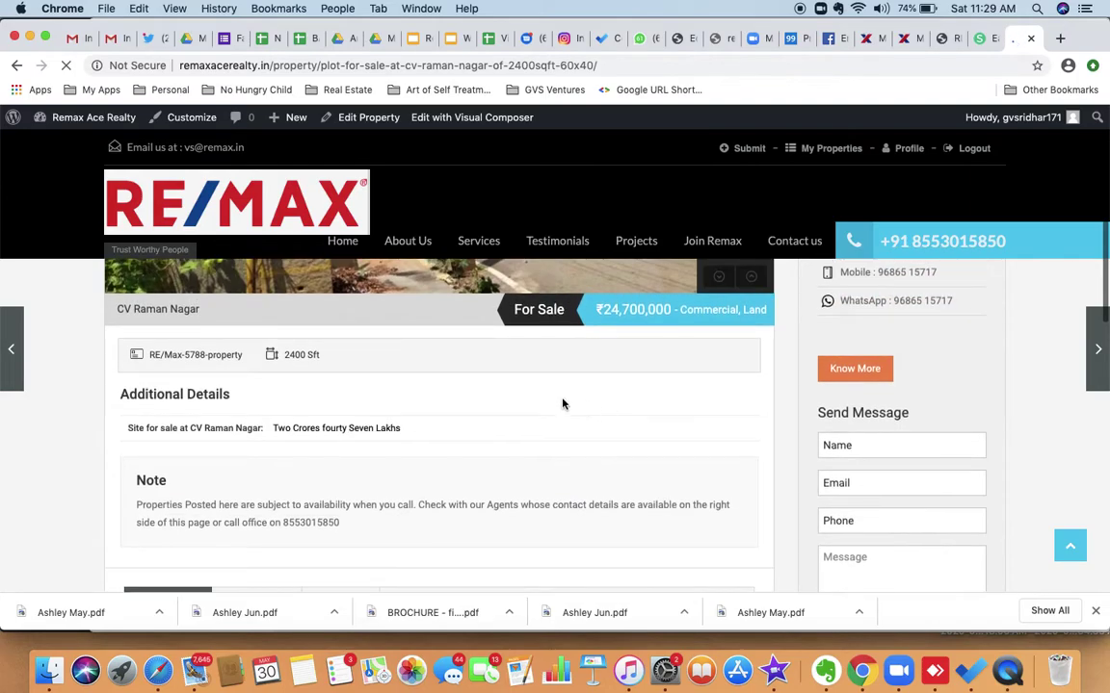